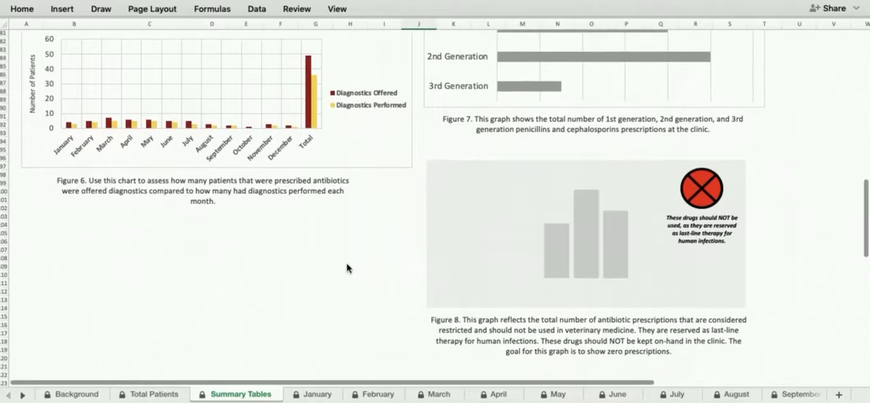
Step: Look over the remaining patient demographic charts on the Summary Tables sheet and open the January sheet
scroll(347, 267, down, 5)
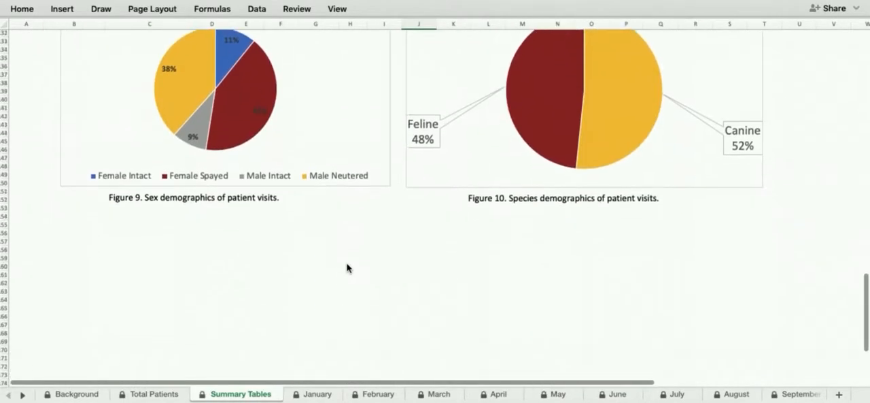
scroll(346, 267, down, 2)
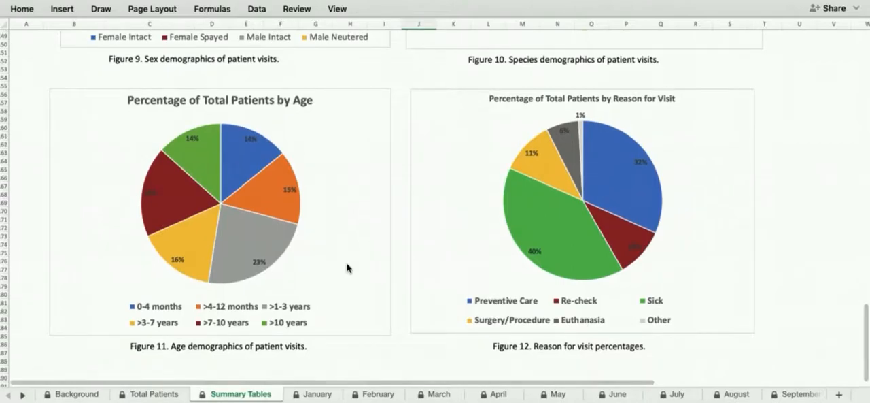
click(317, 394)
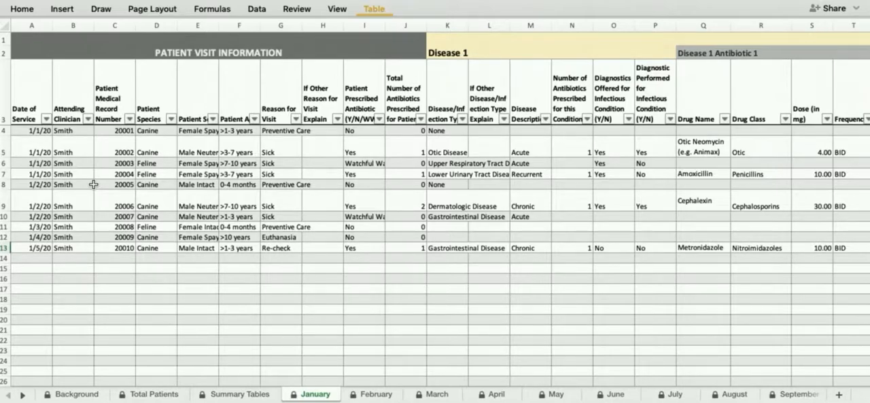
Step: In row 14, enter 1/6/20 as the date of service, plus the attending clinician's name and the patient medical record number
click(28, 259)
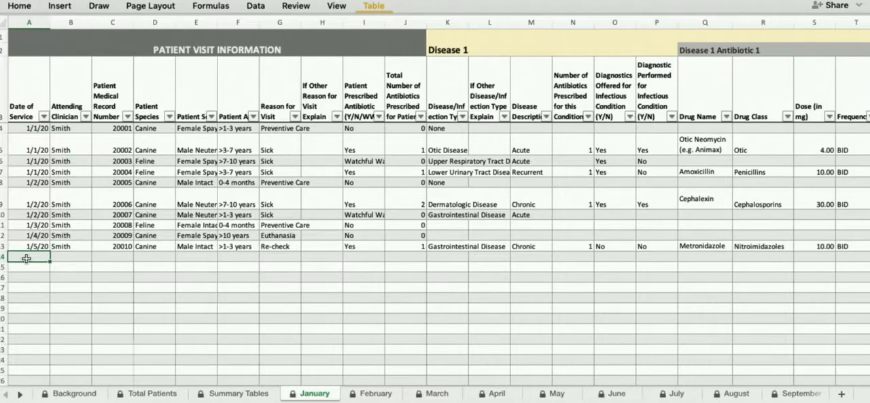
text(1/6/20)
key(Tab)
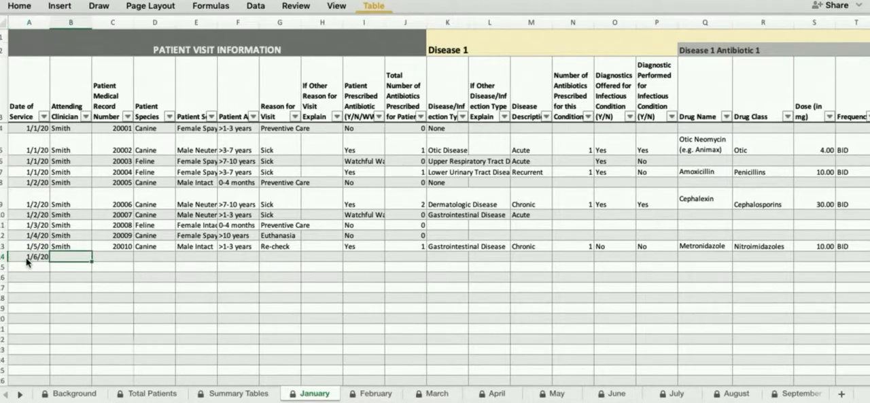
text(Smith)
key(Tab)
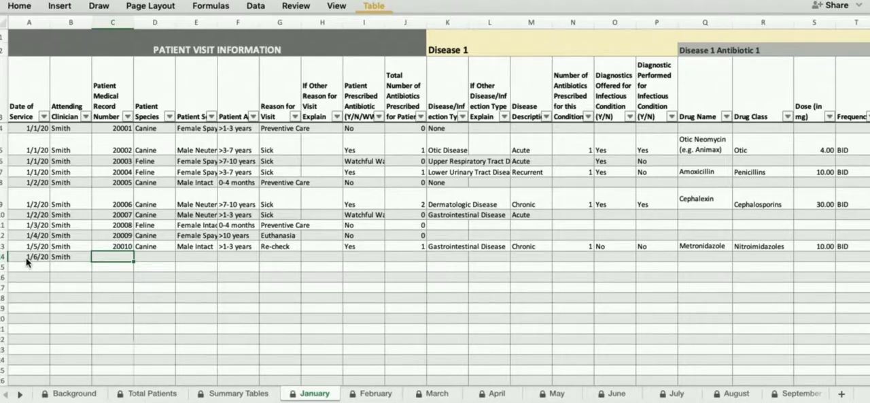
text(20011)
key(Tab)
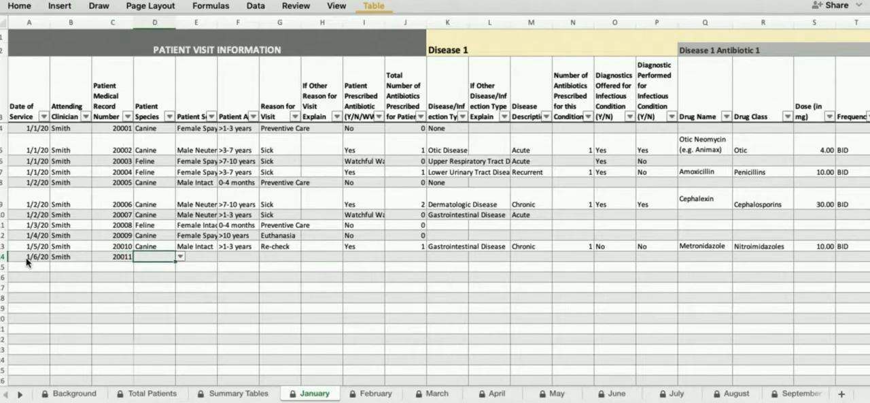
Step: Set the row 14 patient's species to Canine and sex to Female Spayed
click(180, 257)
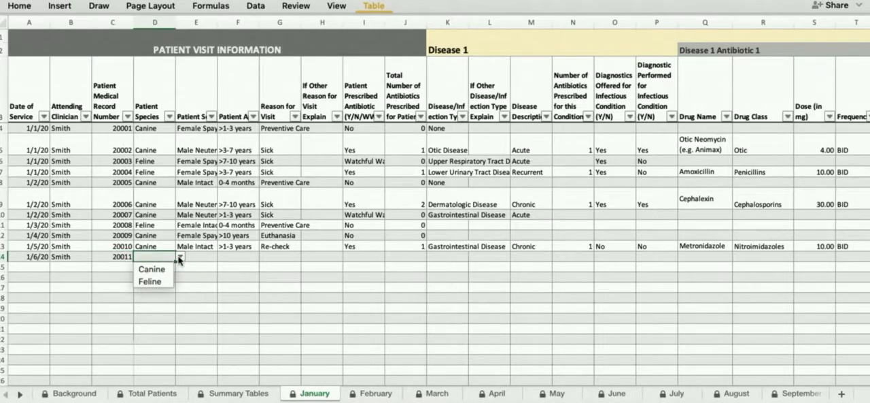
click(160, 268)
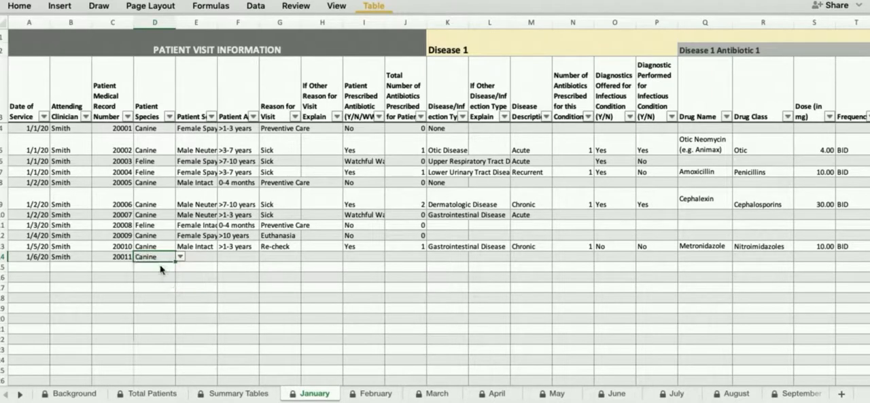
click(207, 256)
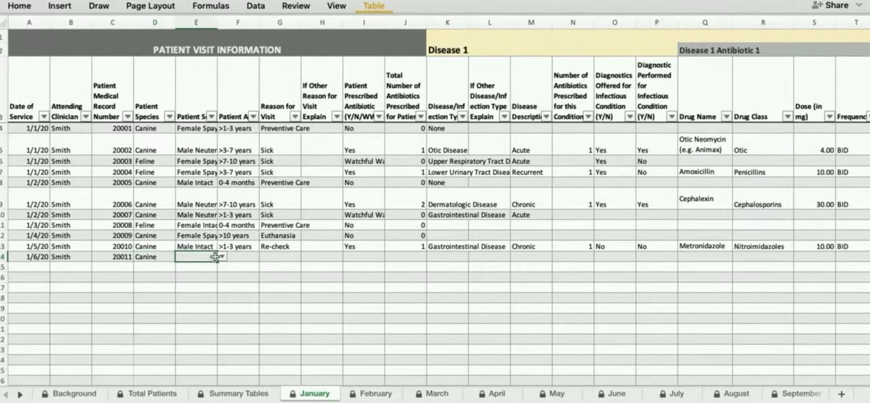
click(221, 256)
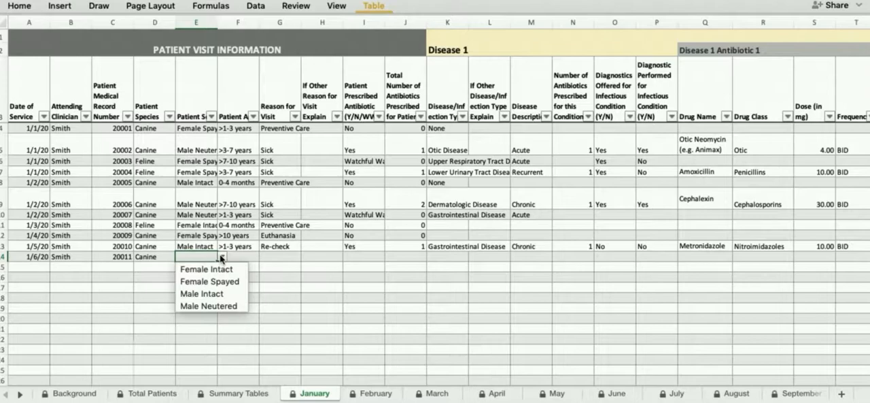
click(210, 282)
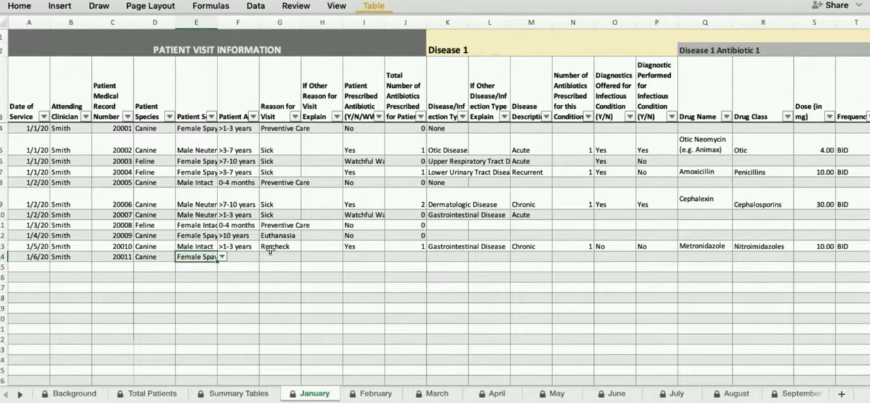
Step: Set the row 14 patient's age to >1-3 years and the reason for visit to Sick
click(243, 257)
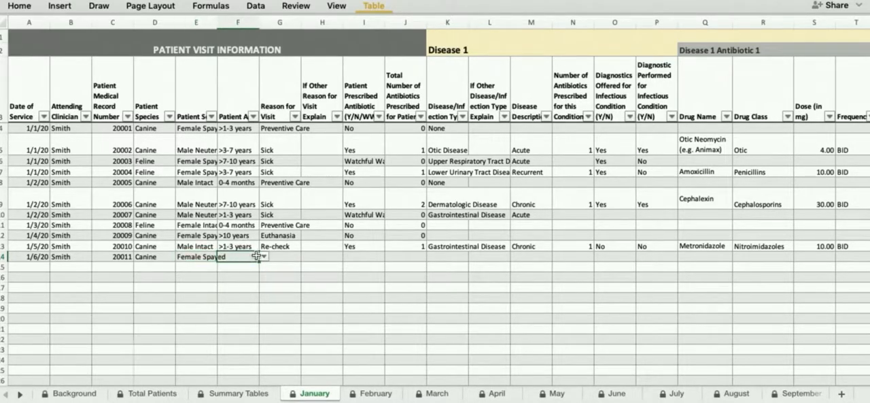
click(264, 257)
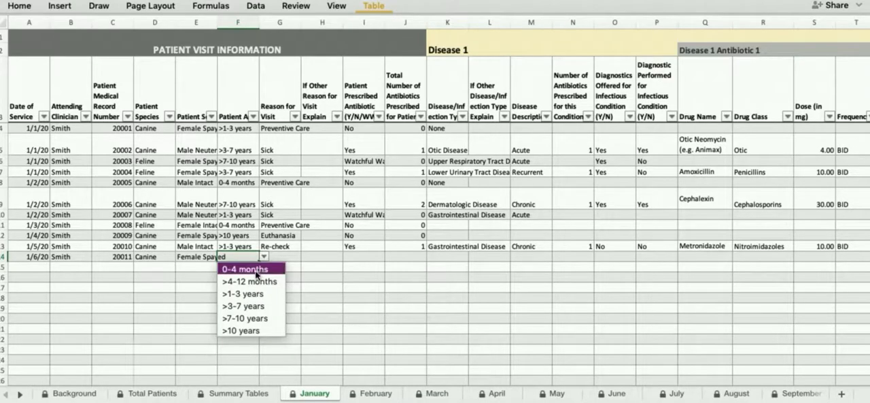
click(251, 294)
click(287, 255)
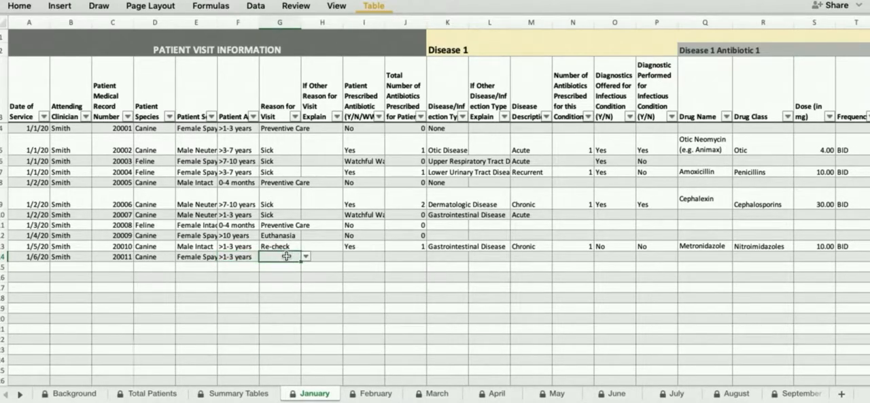
click(306, 256)
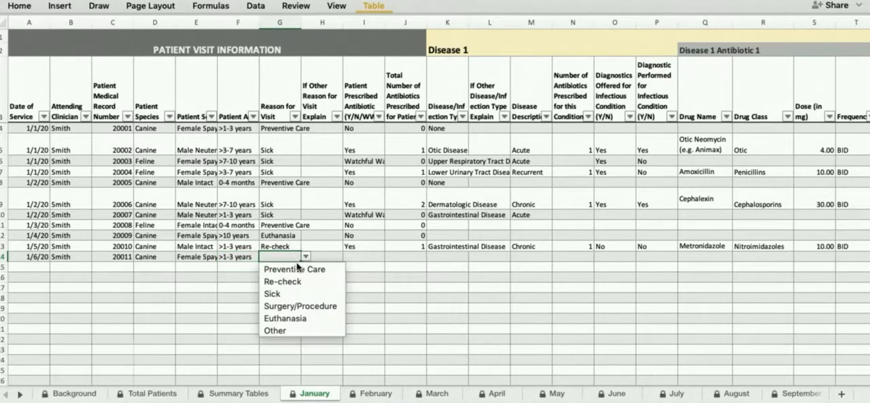
click(278, 300)
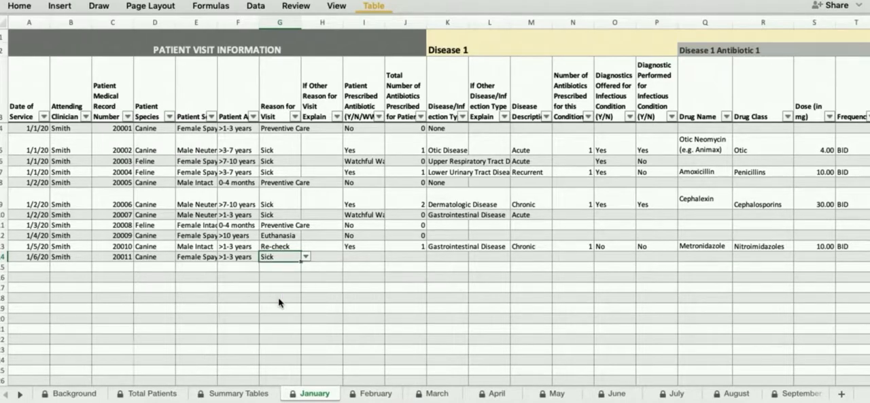
Step: Skip the other-reason explanation, set Patient Prescribed Antibiotic to Yes and enter 3 as the total number of antibiotics prescribed
click(324, 256)
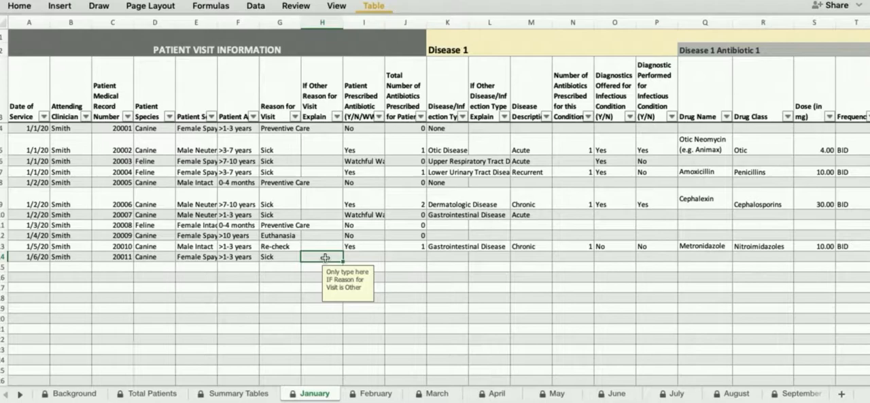
key(Tab)
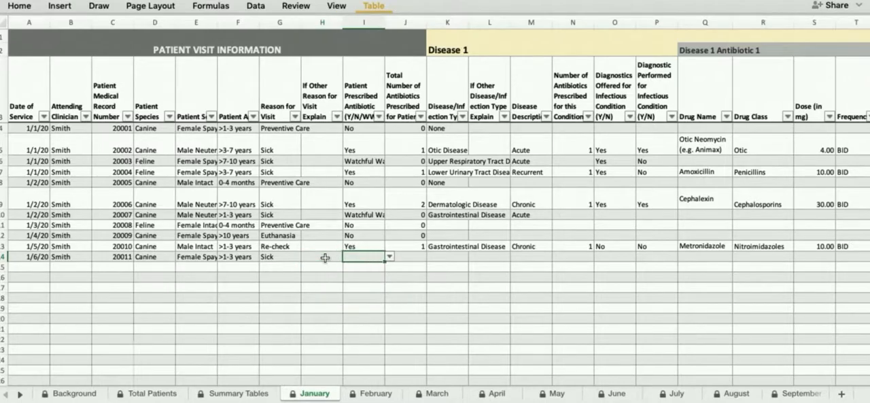
click(390, 257)
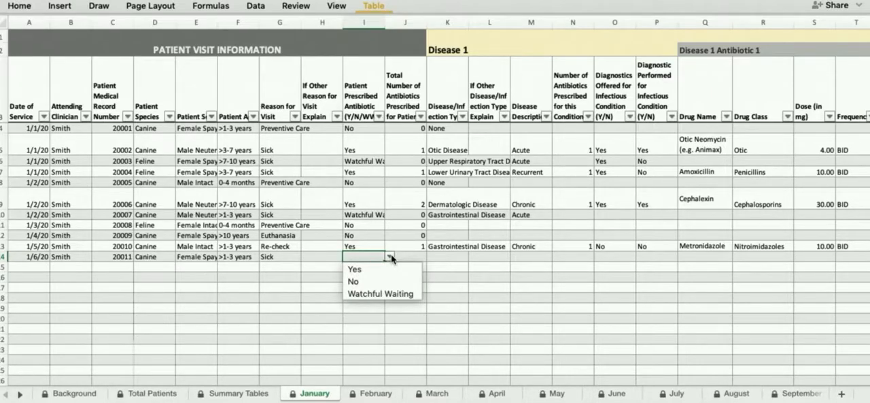
click(370, 270)
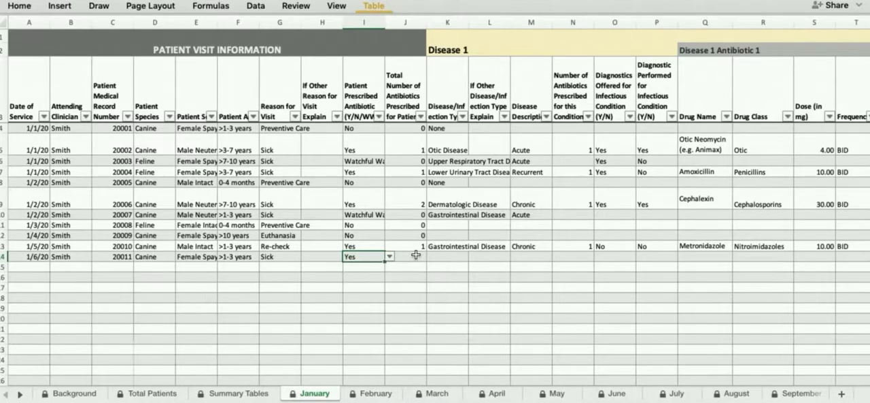
click(416, 255)
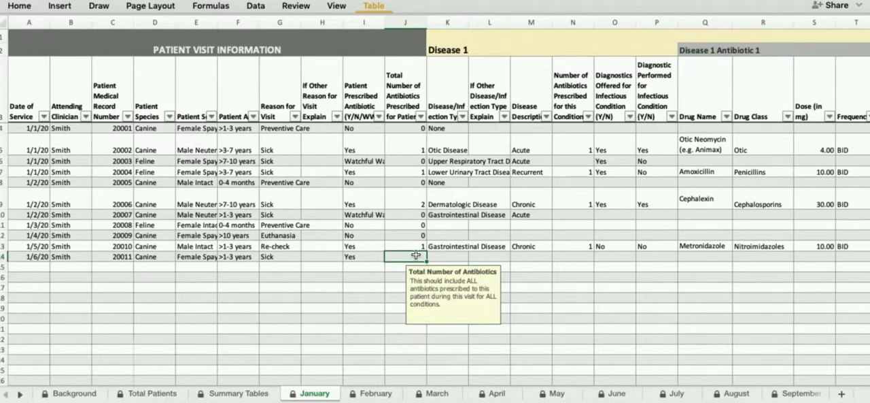
text(3)
key(Tab)
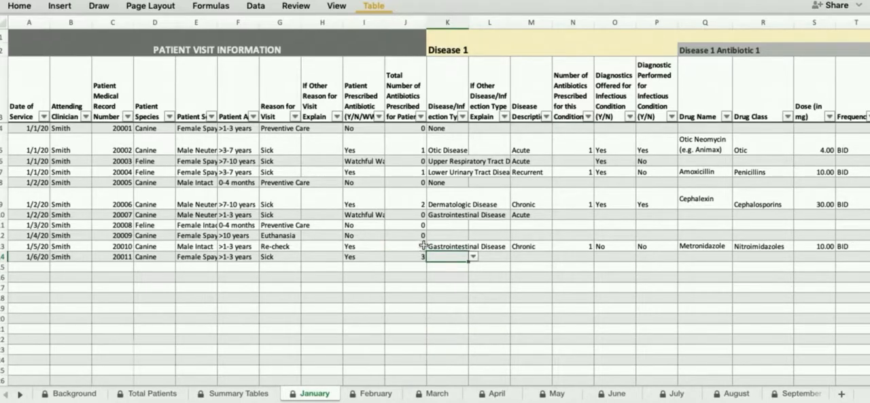
Step: Under Disease 1 in row 14, choose Dermatologic Disease as the disease type and Chronic as the description
click(473, 256)
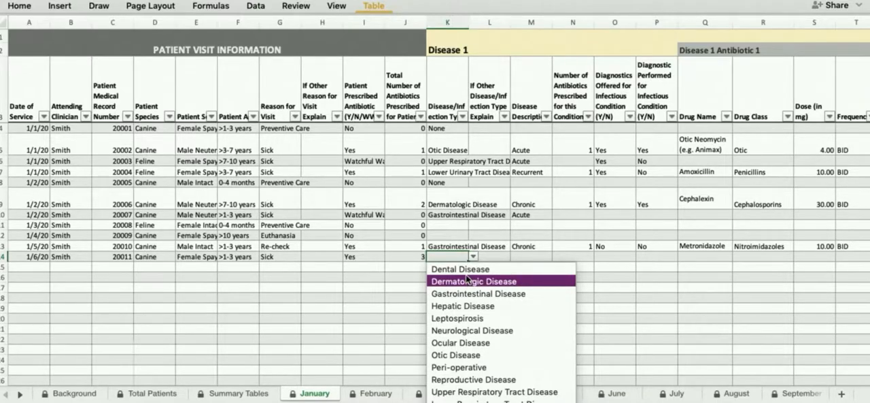
click(467, 280)
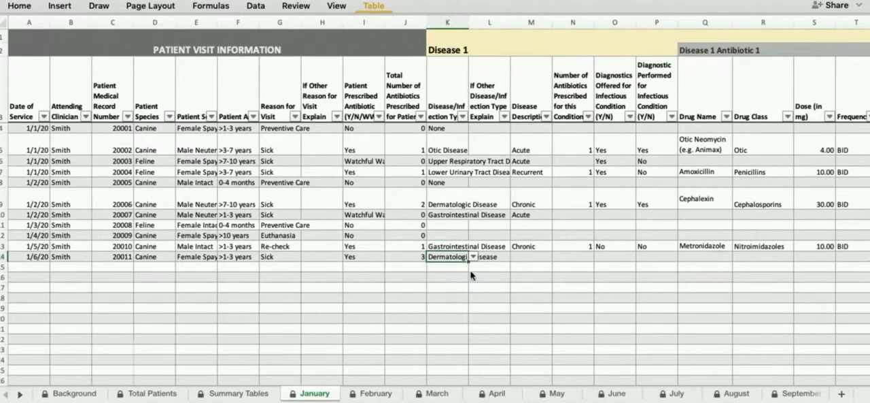
click(507, 256)
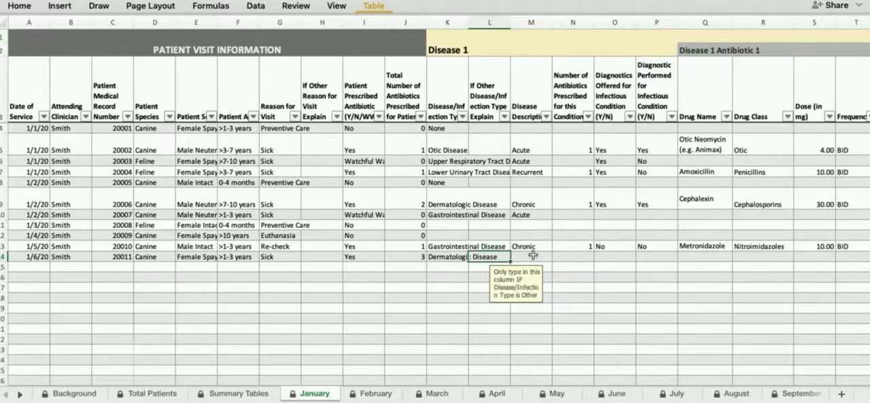
click(534, 255)
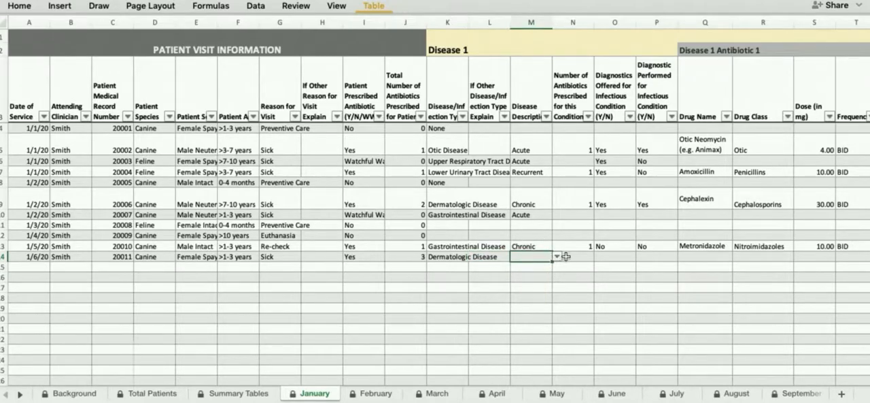
click(559, 257)
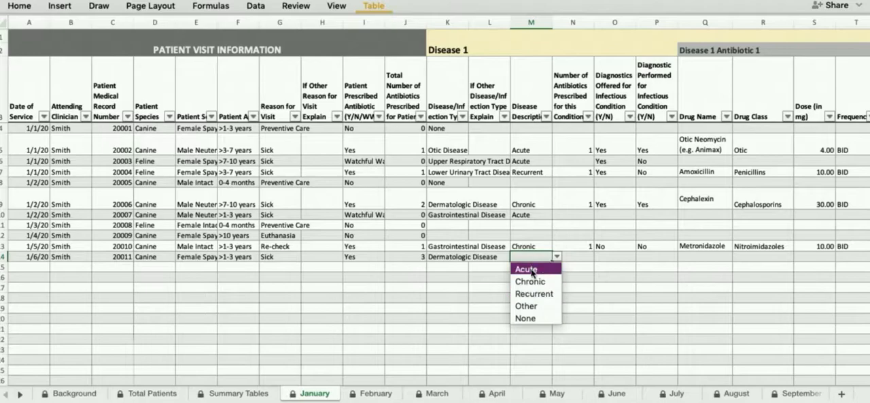
click(533, 284)
Step: Set the number of antibiotics prescribed for the row 14 dermatologic condition to 1
click(578, 257)
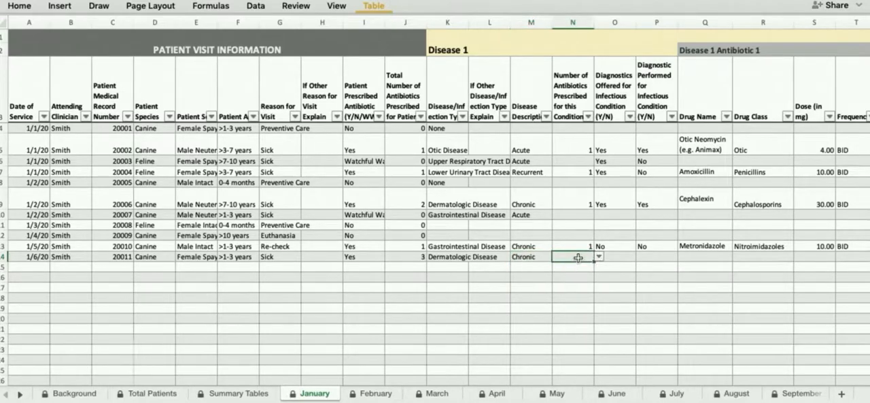
click(599, 256)
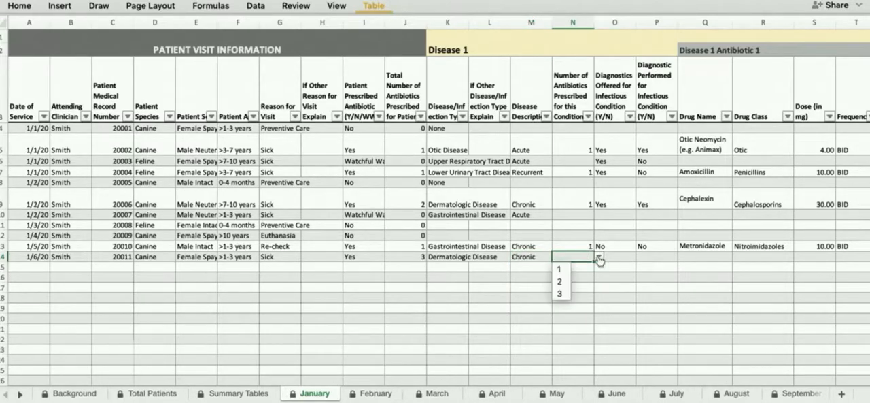
click(560, 272)
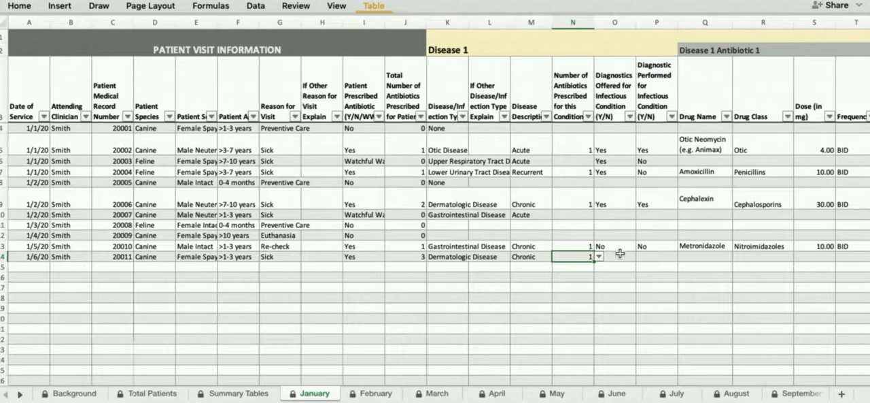
Step: Set both Diagnostics Offered and Diagnostic Performed for the infectious condition to Yes in row 14
click(617, 256)
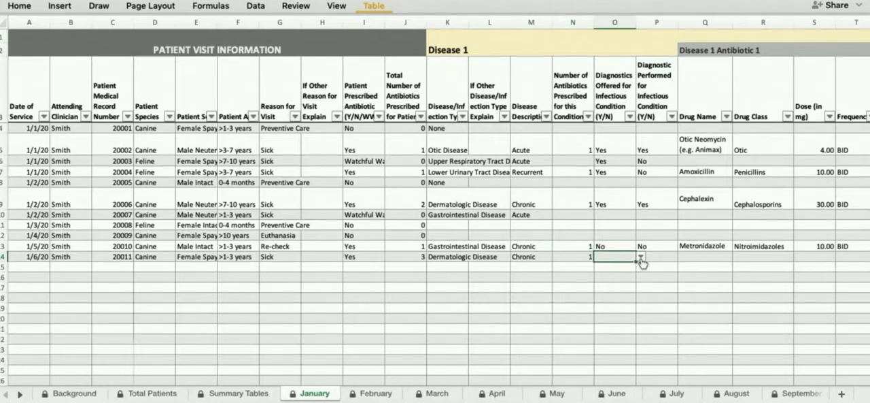
click(641, 256)
click(610, 270)
click(661, 256)
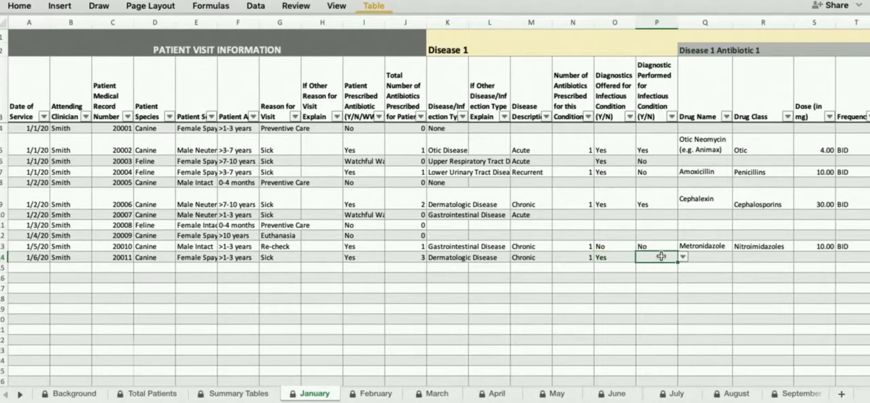
scroll(661, 256, right, 1)
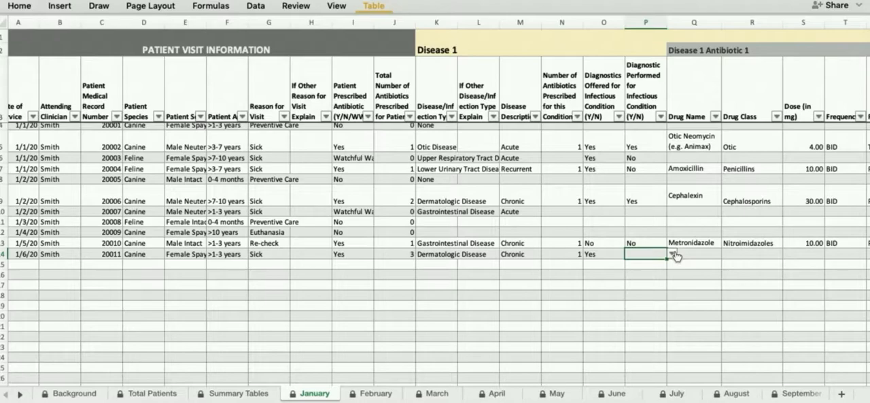
click(673, 254)
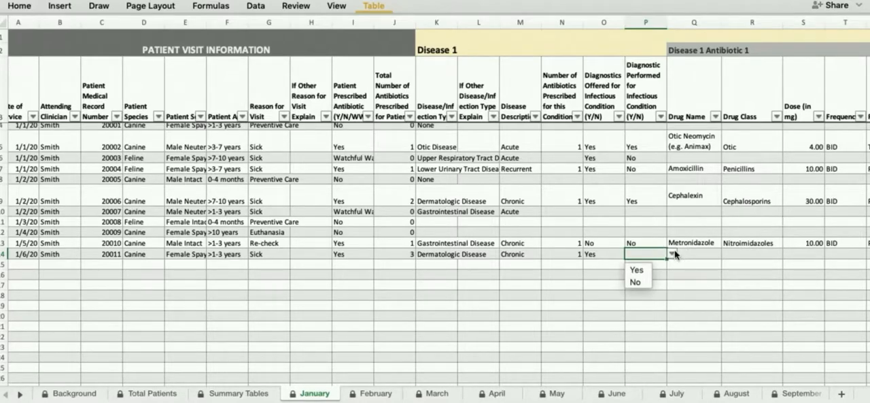
click(643, 270)
Step: Choose Cephalexin as the drug name for Disease 1 Antibiotic 1 in row 14
click(695, 256)
scroll(694, 255, right, 4)
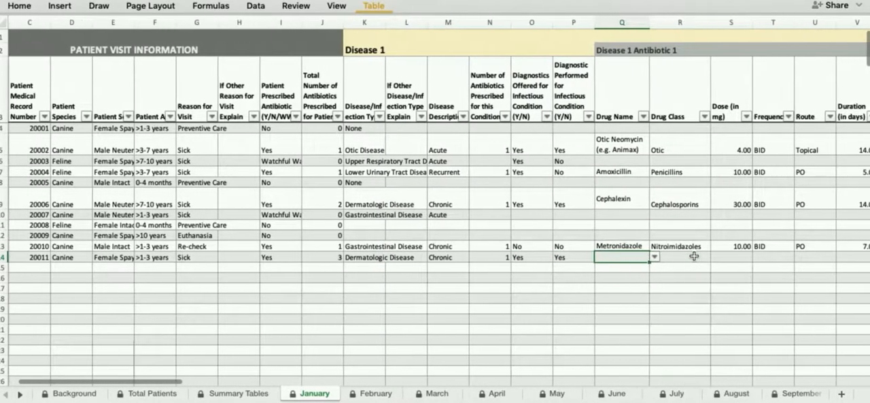
click(655, 257)
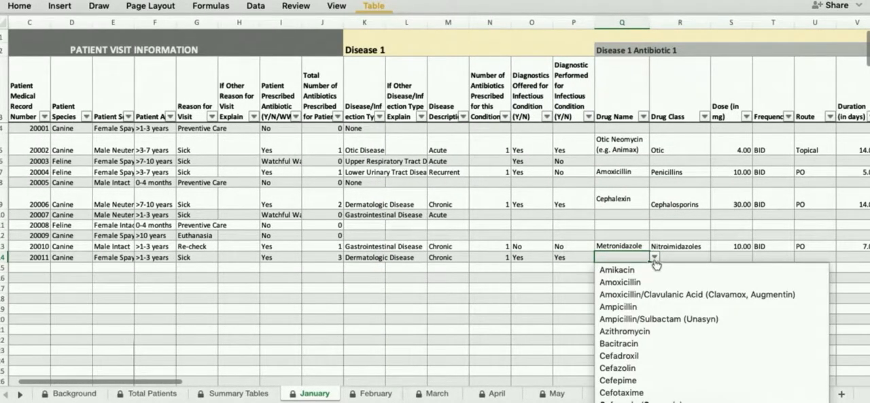
scroll(686, 354, down, 3)
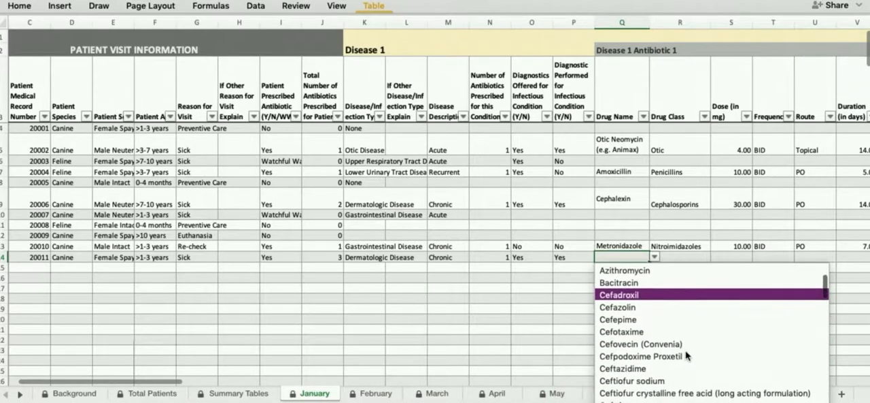
scroll(669, 364, down, 3)
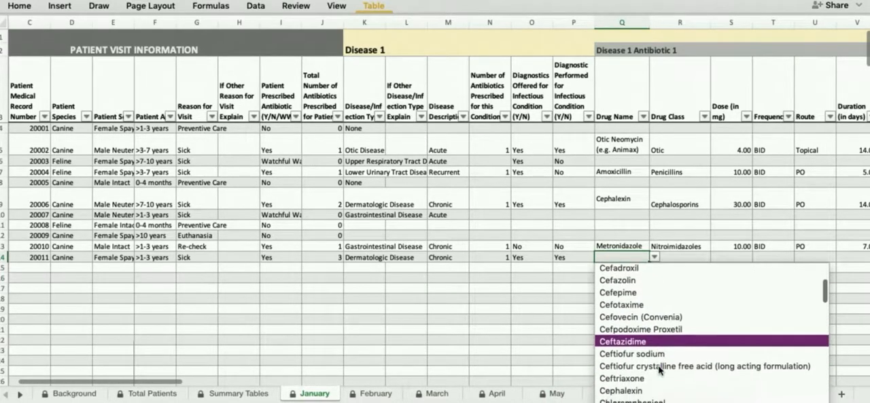
scroll(659, 370, down, 1)
scroll(659, 370, down, 3)
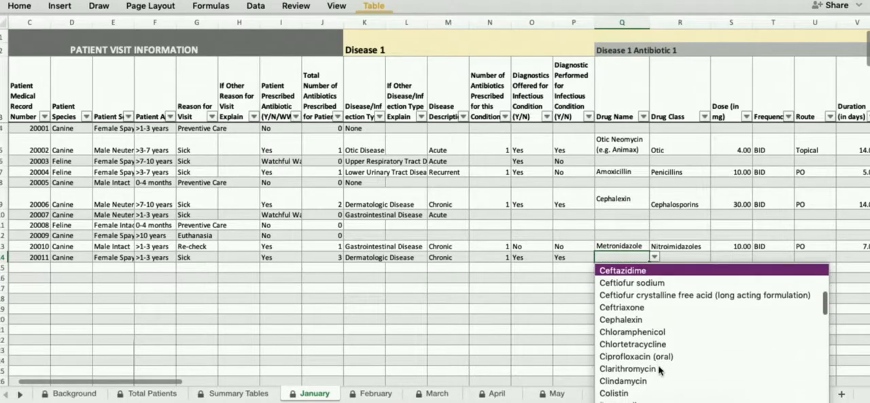
click(631, 320)
key(Tab)
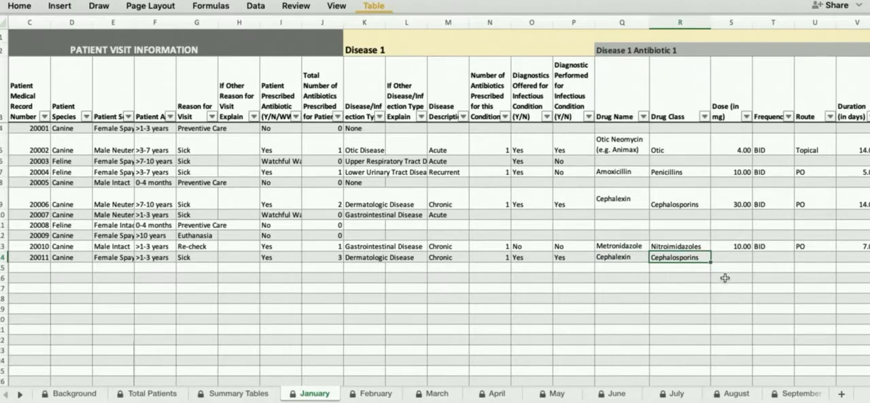
Step: Set the row 14 Cephalexin dose to 10 mg and its frequency to BID
scroll(725, 277, right, 3)
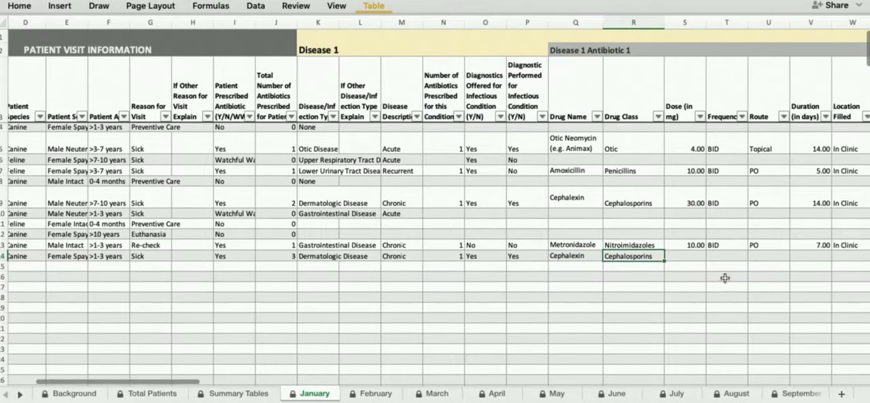
click(682, 257)
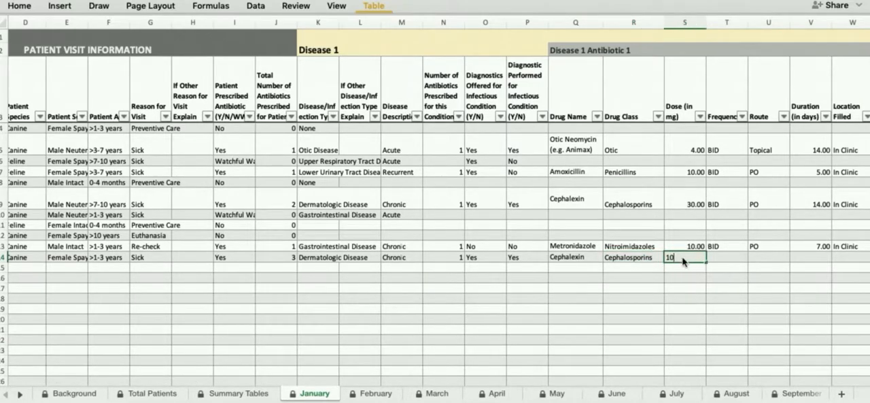
key(Tab)
click(754, 261)
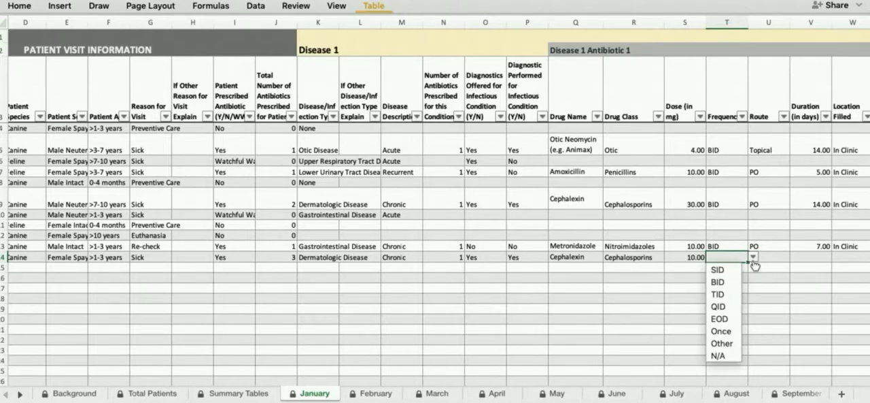
click(723, 281)
Step: Set the route for the Cephalexin prescription in row 14 to PO
click(771, 256)
click(795, 256)
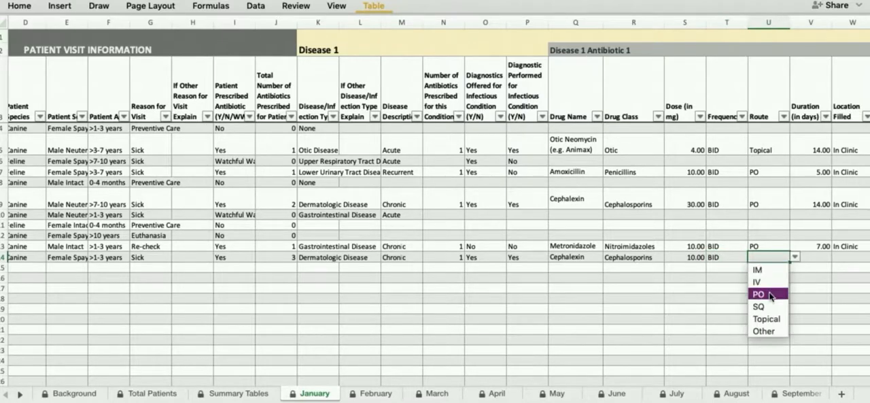
click(782, 297)
Step: Enter a duration of 10 days for Cephalexin in row 14 and set the location filled to In Clinic
scroll(748, 293, right, 4)
click(672, 265)
click(673, 258)
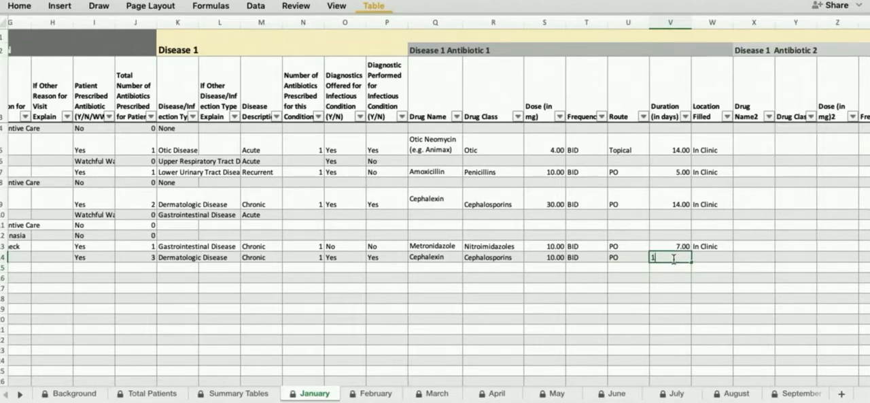
text(10)
key(Tab)
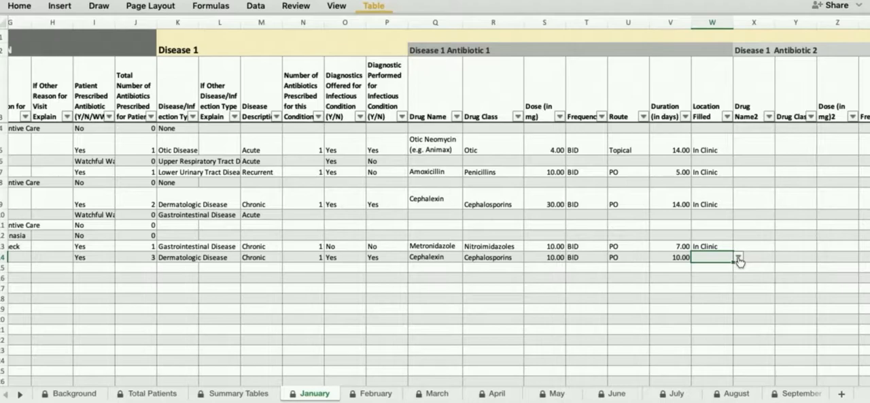
click(738, 258)
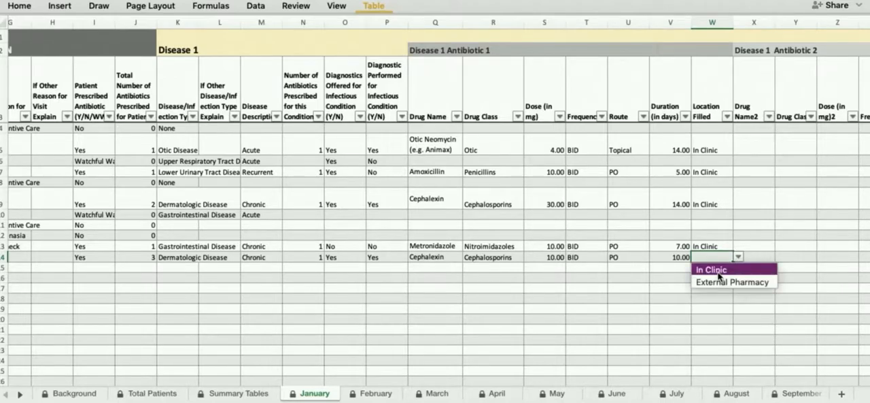
click(719, 271)
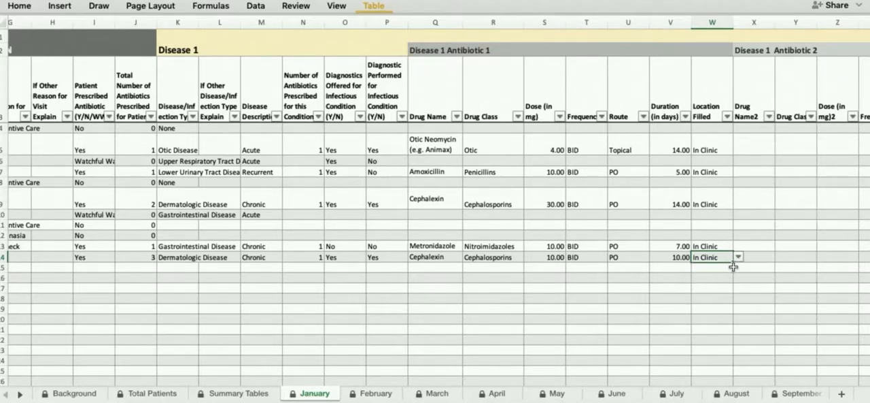
Step: Examine the columns for a second and third antibiotic under Disease 1
click(755, 255)
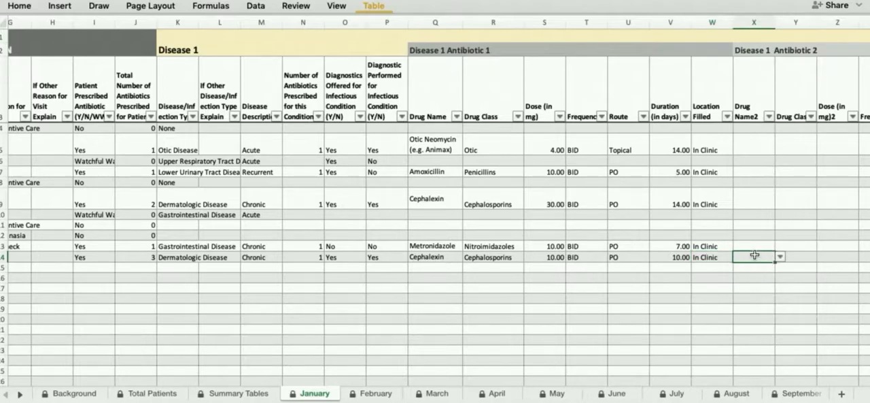
scroll(755, 255, right, 1)
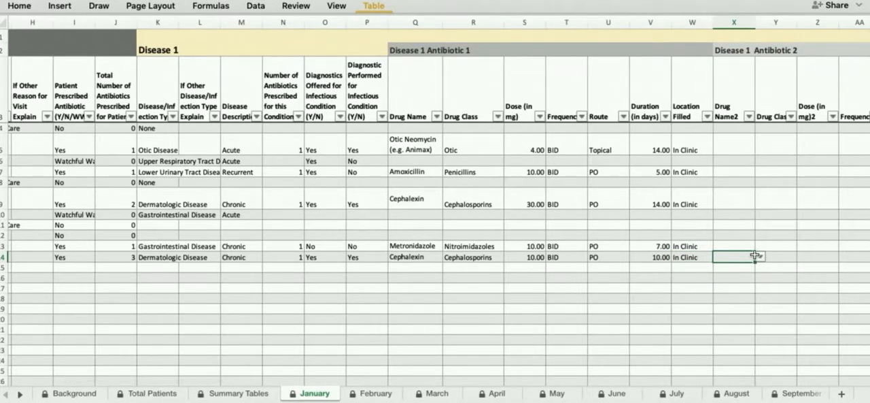
scroll(755, 255, right, 2)
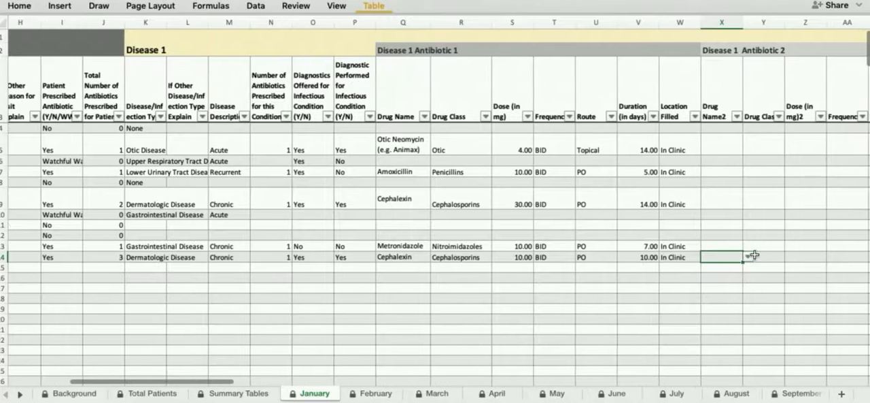
scroll(755, 255, down, 1)
scroll(755, 255, left, 1)
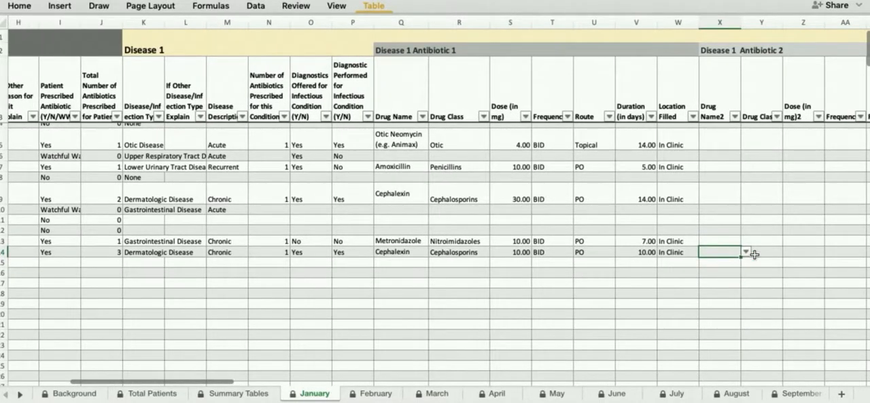
scroll(755, 254, right, 2)
scroll(755, 254, up, 1)
scroll(755, 254, left, 1)
scroll(755, 255, right, 2)
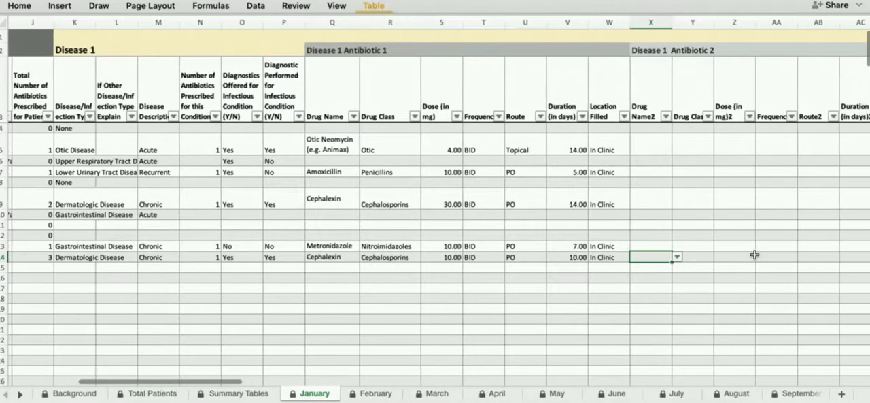
scroll(754, 254, right, 7)
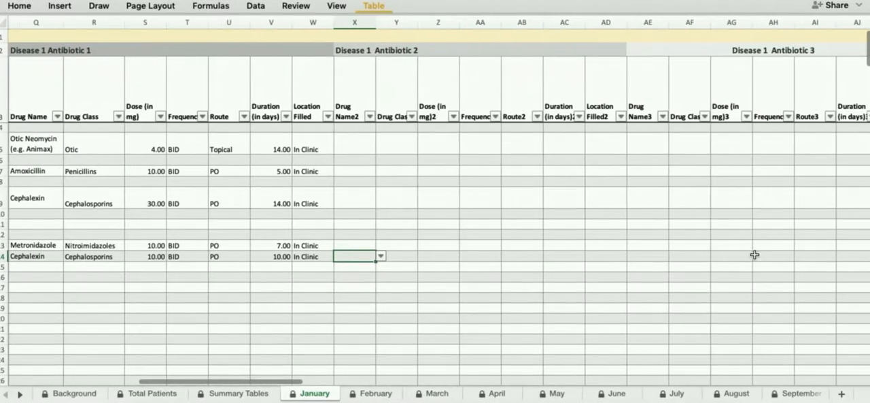
scroll(754, 254, right, 3)
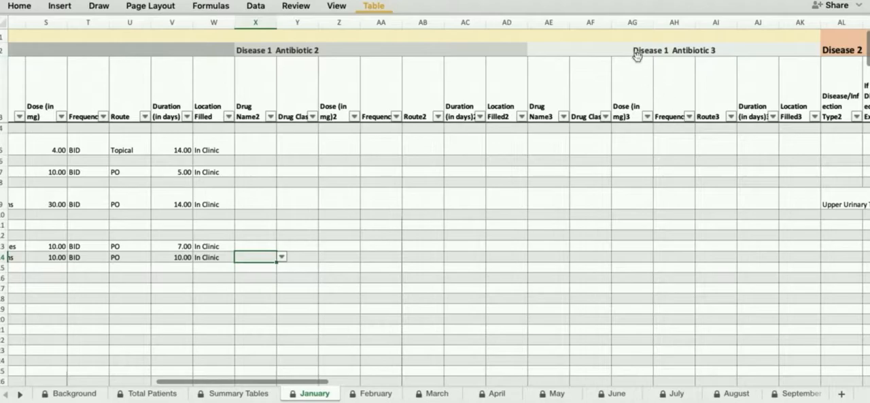
click(545, 259)
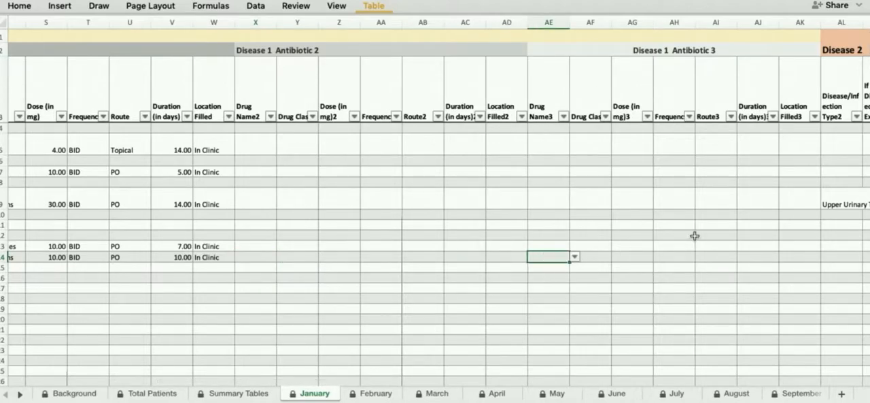
Step: Under Disease 2 in row 14, choose Otic Disease as the disease type and Chronic as the description
scroll(744, 263, right, 3)
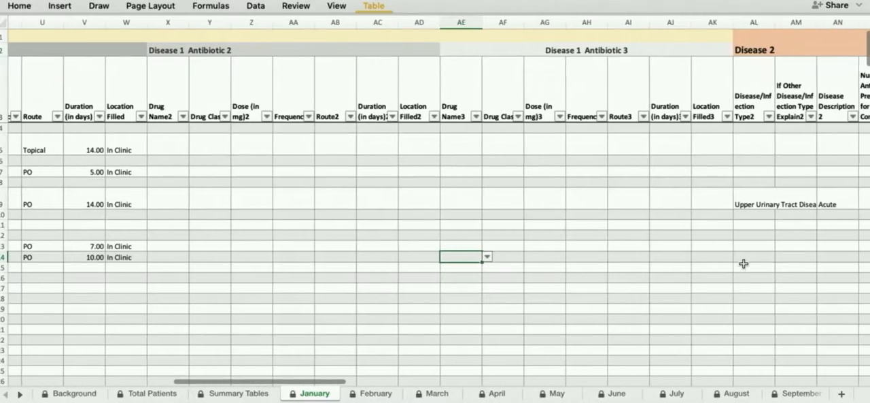
click(754, 260)
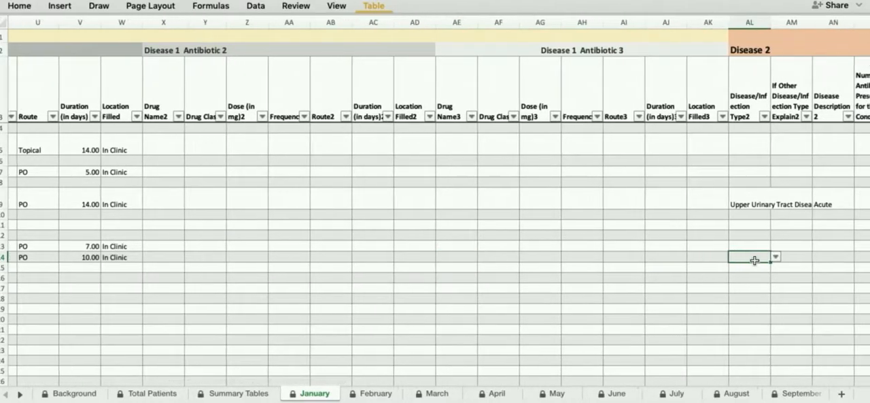
scroll(754, 260, right, 4)
scroll(755, 260, right, 5)
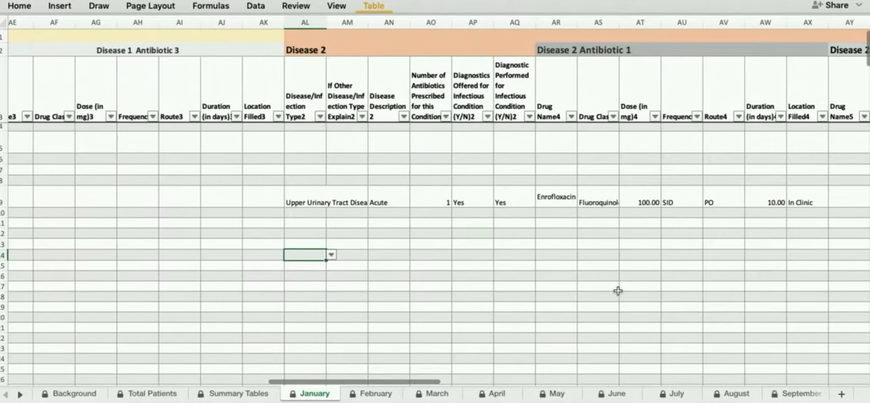
click(332, 256)
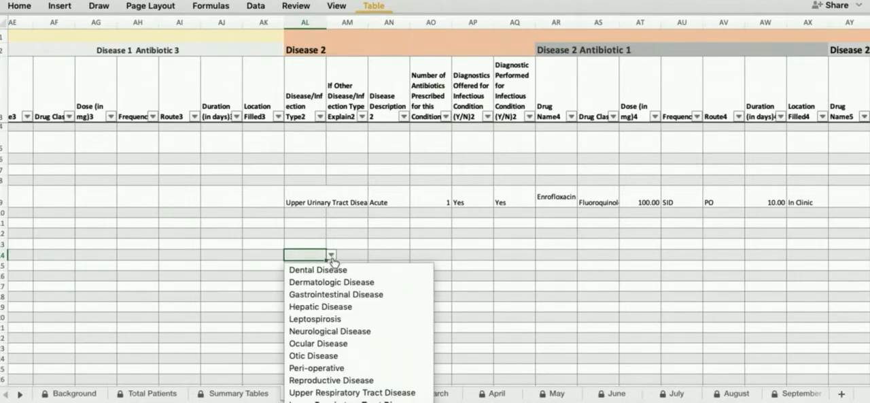
click(314, 356)
click(375, 257)
click(414, 255)
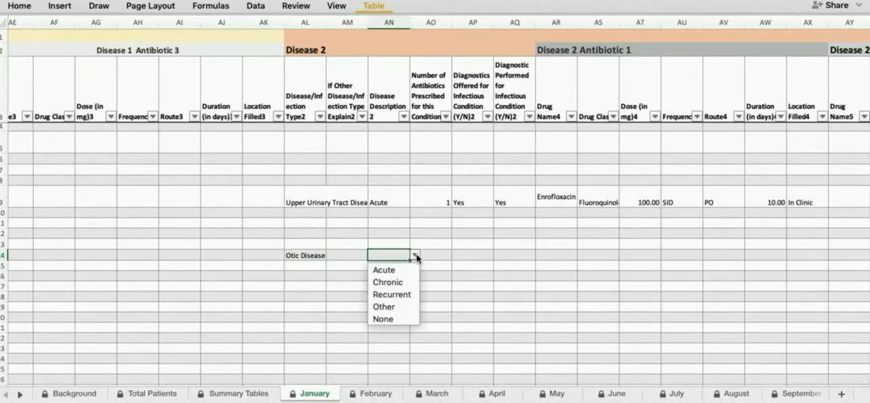
click(387, 282)
Step: Set the number of antibiotics prescribed for the row 14 otic condition to 1
click(440, 252)
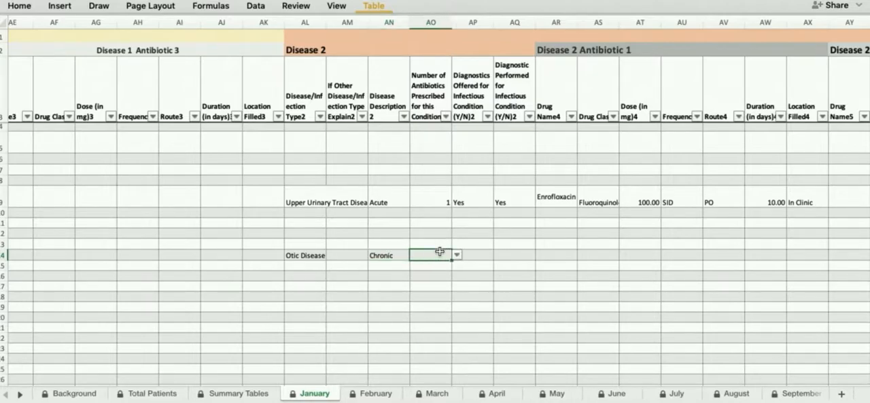
click(458, 254)
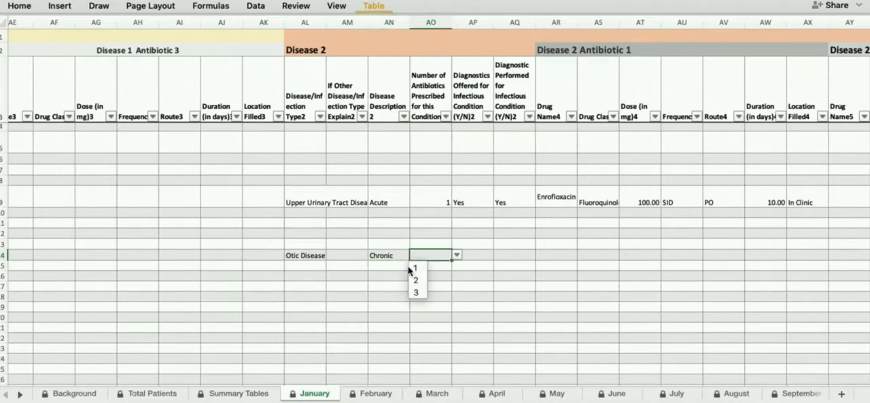
click(418, 269)
Step: Set both Diagnostics Offered and Diagnostic Performed for Disease 2 to Yes in row 14
click(473, 254)
click(499, 254)
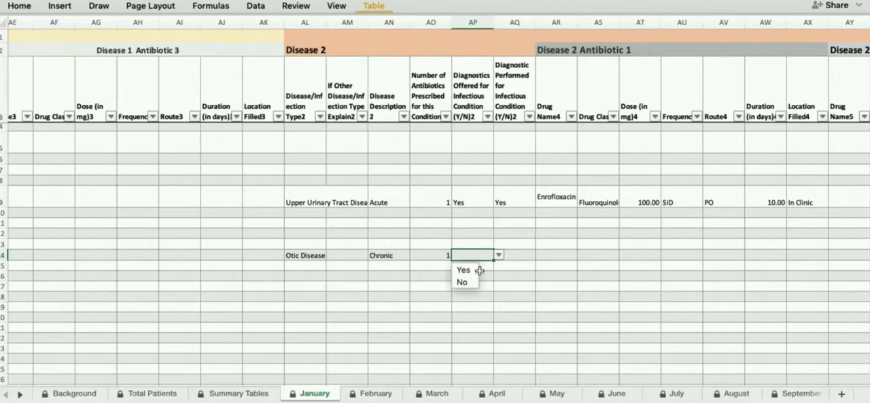
click(468, 271)
click(524, 255)
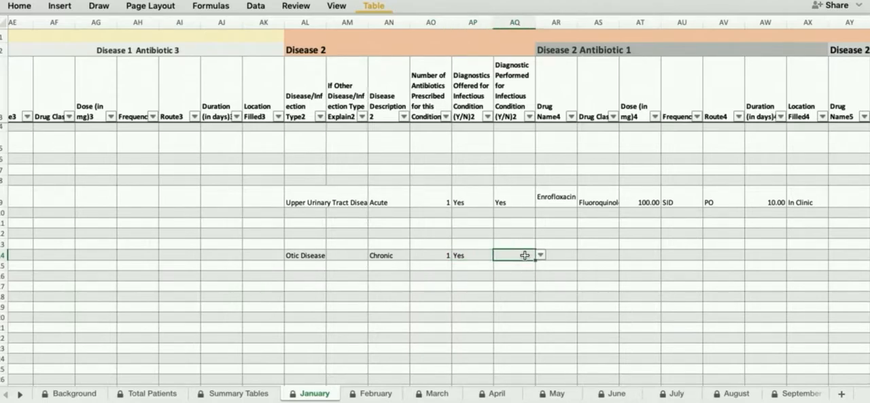
click(540, 255)
click(514, 275)
Step: Choose Otic Gentamicin (e.g. Mometamax, Otomax) as the drug name for Disease 2 Antibiotic 1 in row 14
click(558, 255)
click(582, 255)
scroll(578, 292, down, 15)
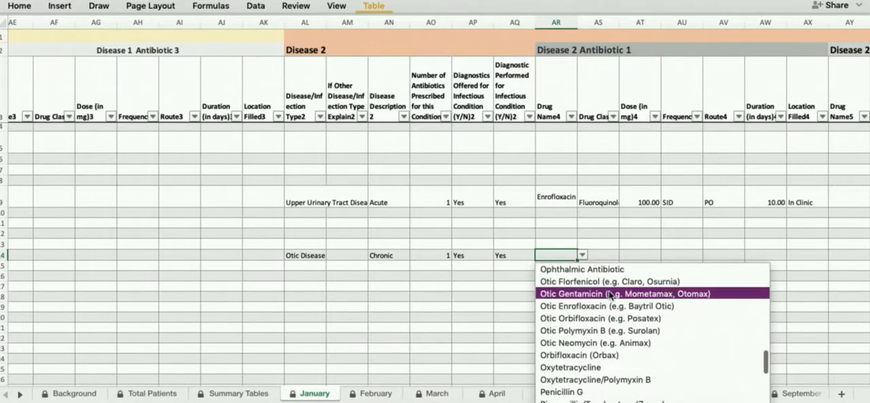
click(608, 293)
click(604, 284)
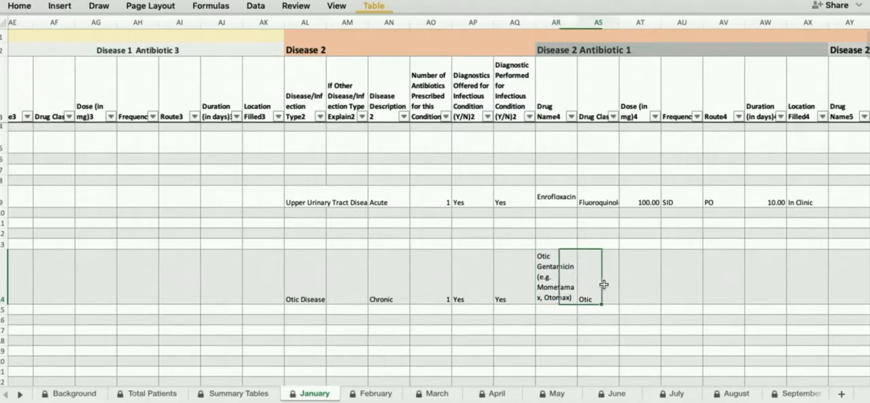
scroll(605, 285, right, 3)
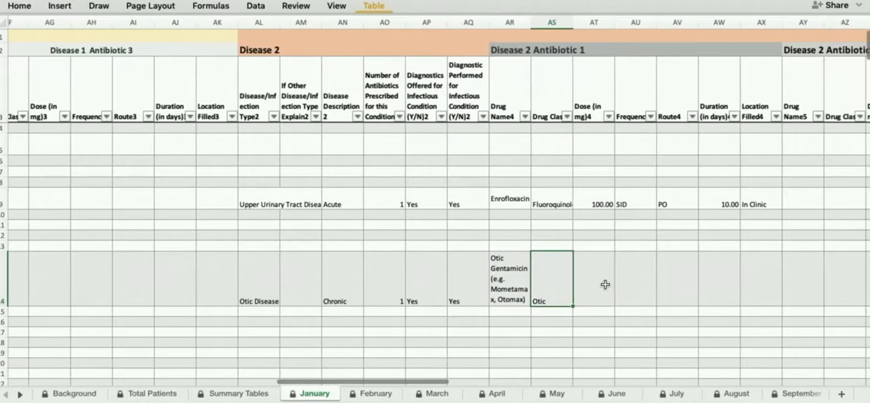
scroll(605, 284, right, 5)
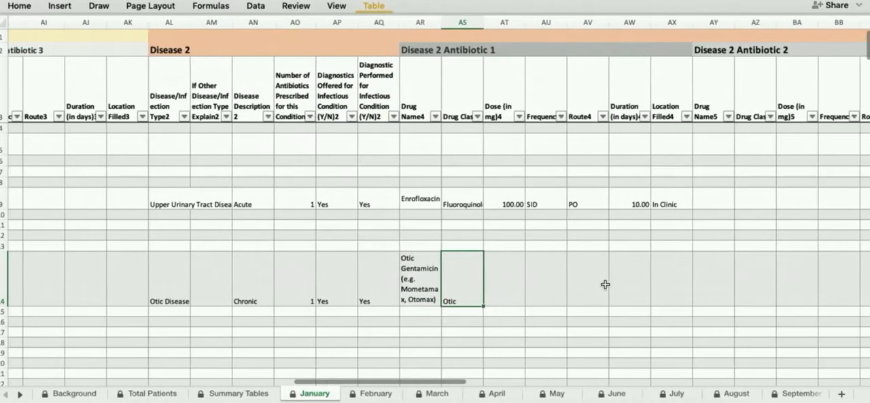
Step: For Disease 2 Antibiotic 1 in row 14, set the frequency to BID and the route to Topical
scroll(605, 284, left, 2)
scroll(606, 285, right, 6)
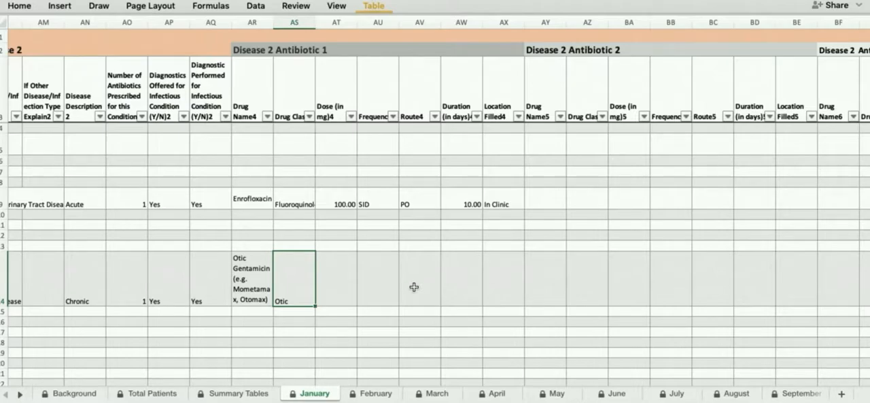
click(391, 284)
click(405, 299)
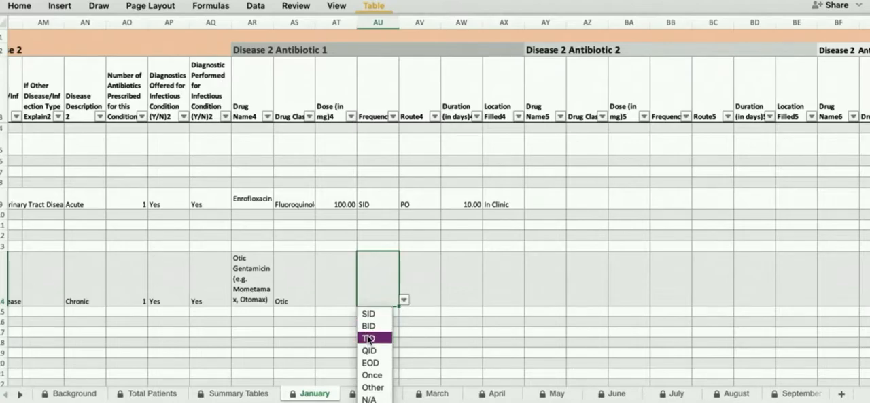
click(368, 326)
click(424, 284)
click(446, 299)
click(417, 361)
Step: Set the Disease 2 Antibiotic 1 duration to 7 days and the location filled to In Clinic in row 14
click(471, 282)
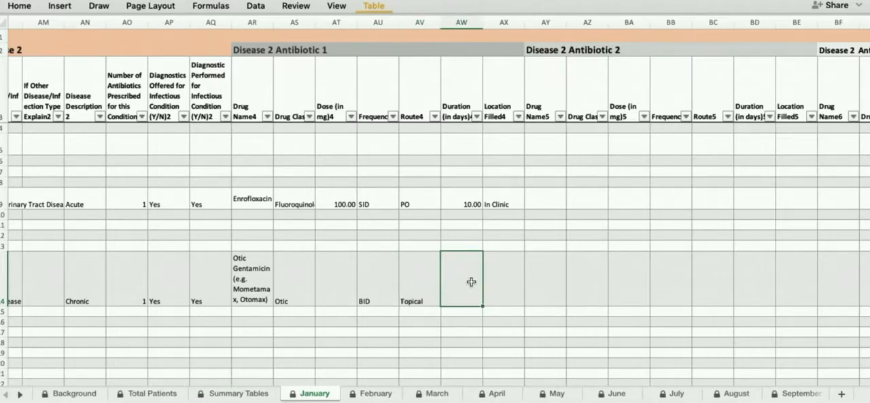
text(7)
click(512, 288)
click(529, 300)
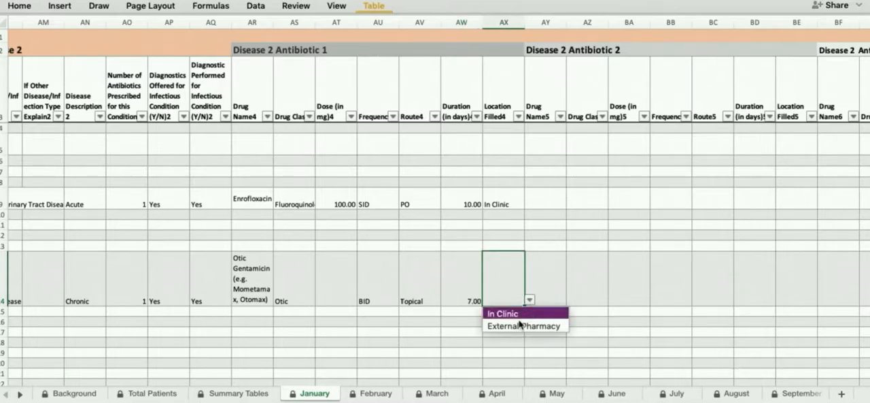
click(538, 310)
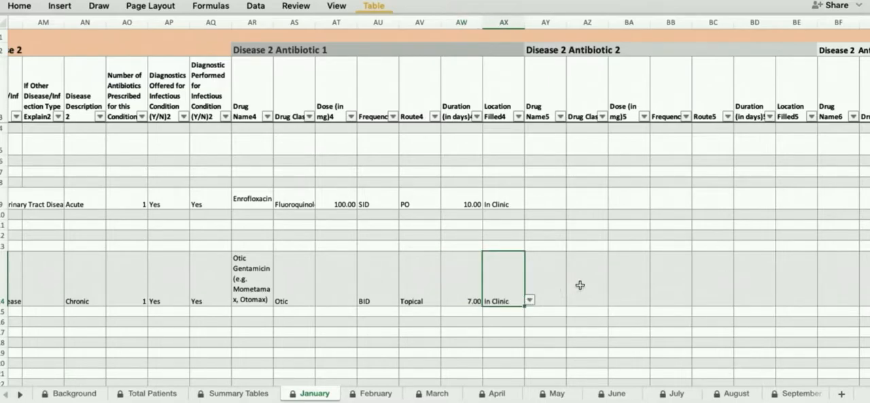
Step: Under Disease 3 in row 14, choose Lower Urinary Tract Disease as the disease type and Acute as the description
scroll(580, 284, right, 10)
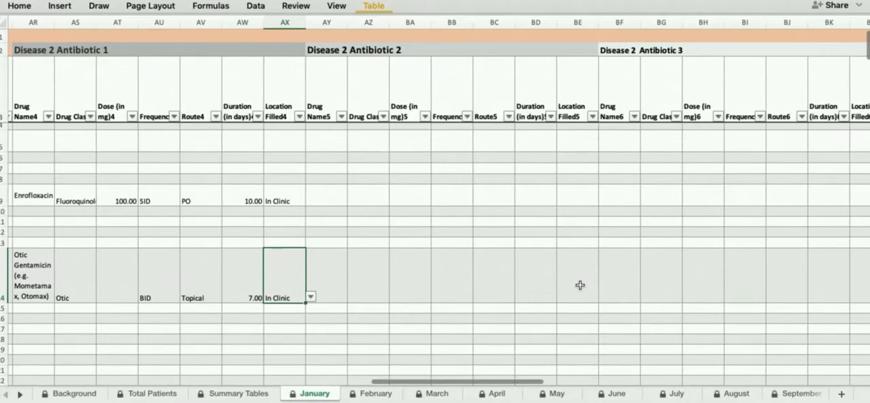
scroll(580, 284, right, 4)
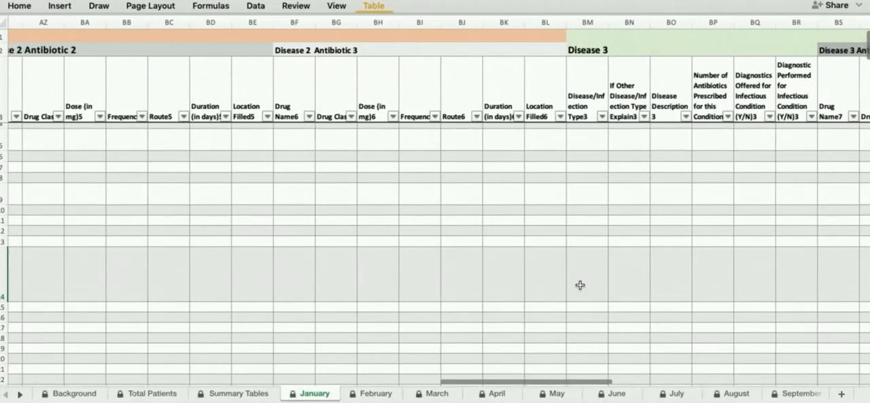
scroll(580, 284, right, 1)
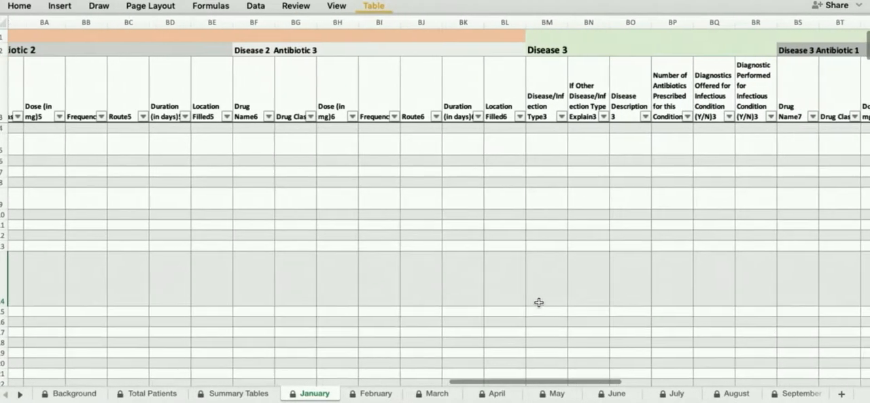
click(529, 293)
scroll(529, 294, right, 4)
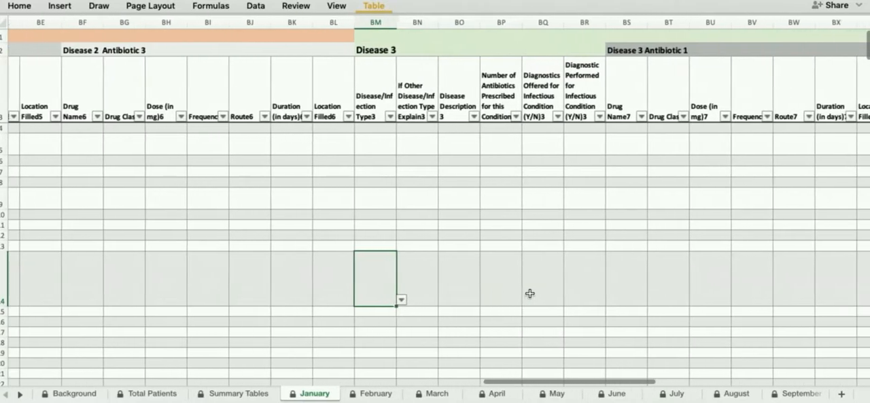
scroll(530, 293, right, 1)
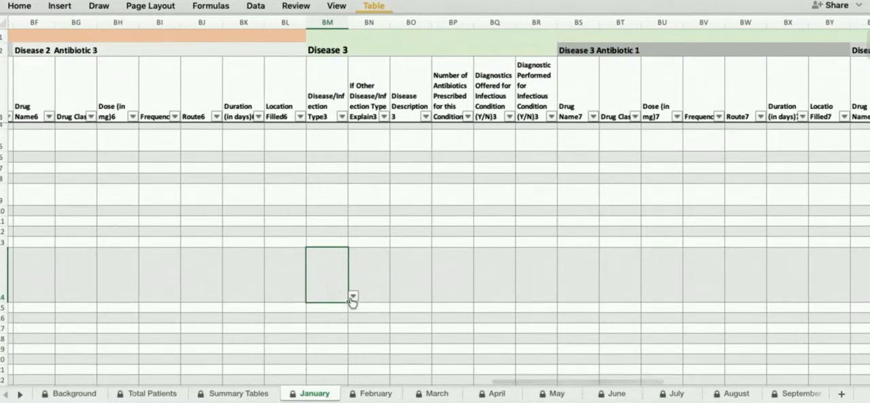
click(353, 297)
scroll(439, 337, down, 5)
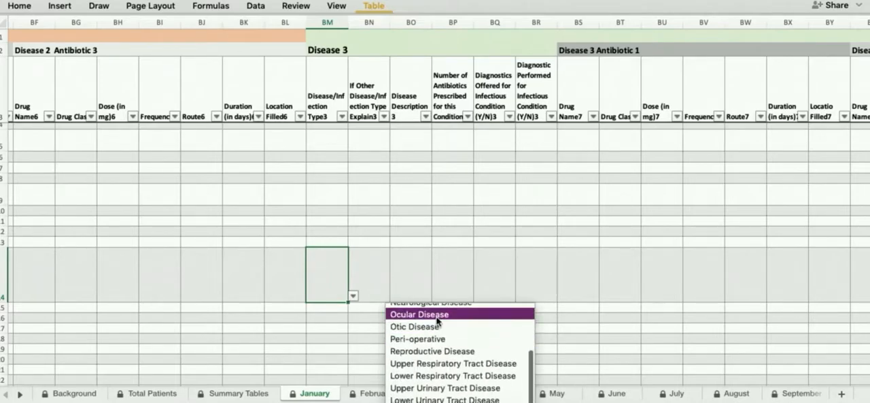
scroll(437, 321, down, 1)
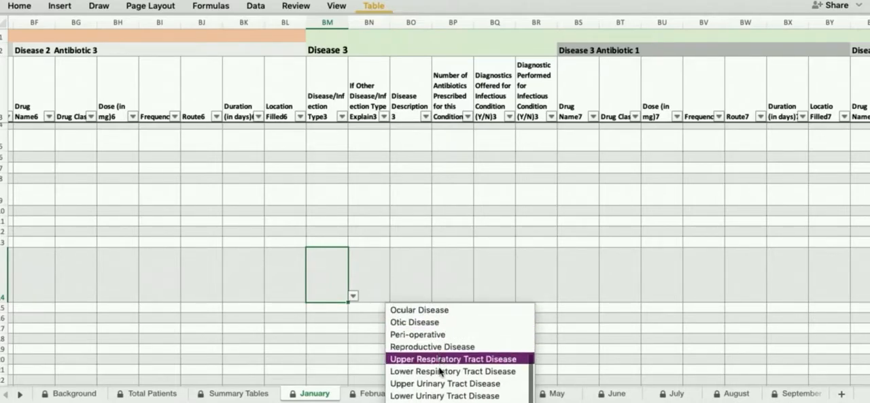
click(449, 394)
click(399, 278)
click(437, 296)
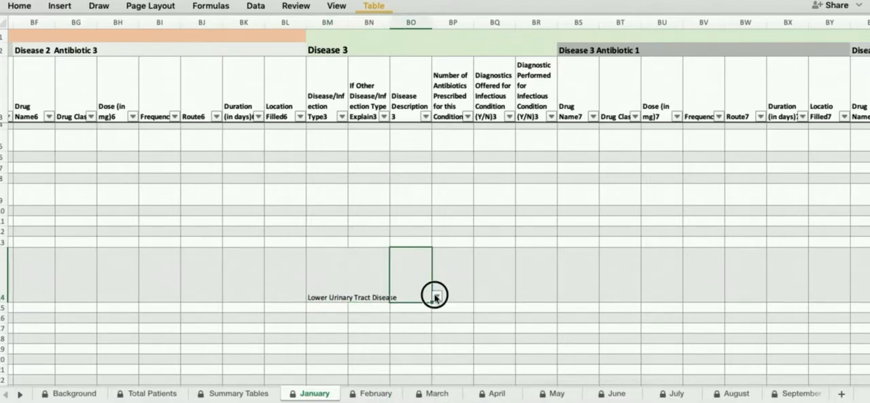
click(408, 313)
Step: Set the number of antibiotics prescribed for the Disease 3 condition in row 14 to 1
click(460, 279)
click(479, 297)
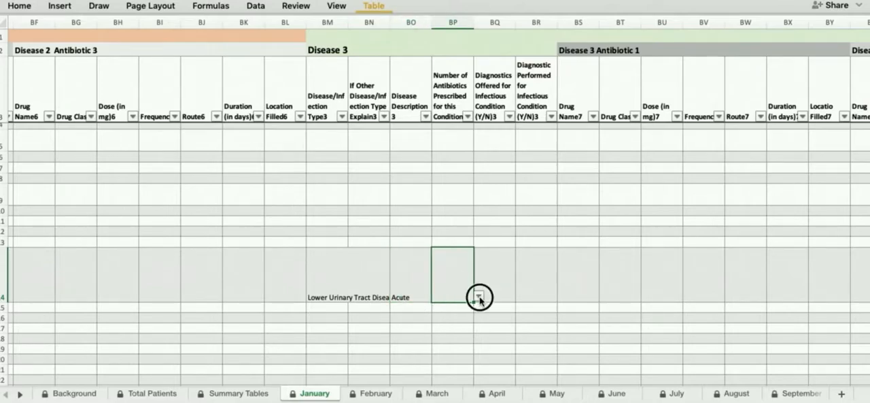
click(441, 310)
Step: For Disease 3 in row 14, set Diagnostics Offered to Yes and Diagnostic Performed to No
click(512, 285)
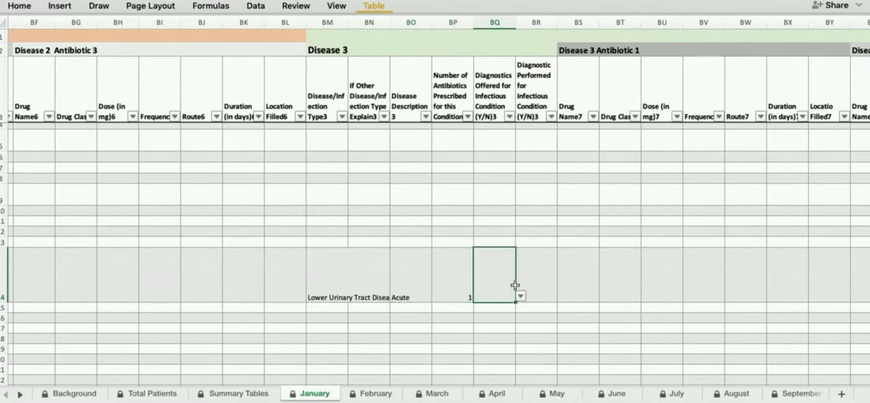
click(521, 297)
click(498, 307)
click(555, 290)
click(563, 295)
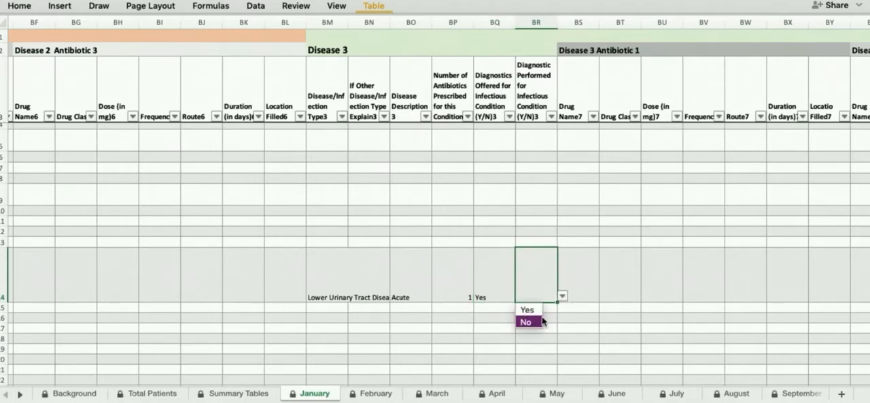
click(524, 320)
Step: For Disease 3 Antibiotic 1 in row 14, choose Amoxicillin as the drug name and enter a dose of 10 mg
click(578, 283)
scroll(577, 284, right, 2)
click(519, 294)
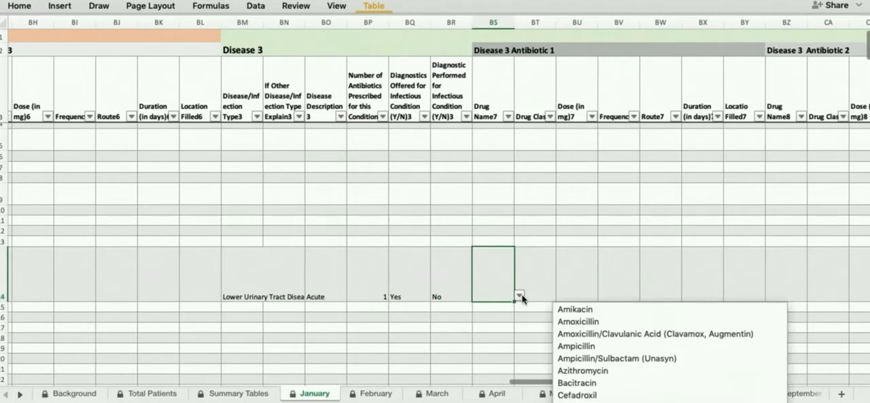
click(567, 320)
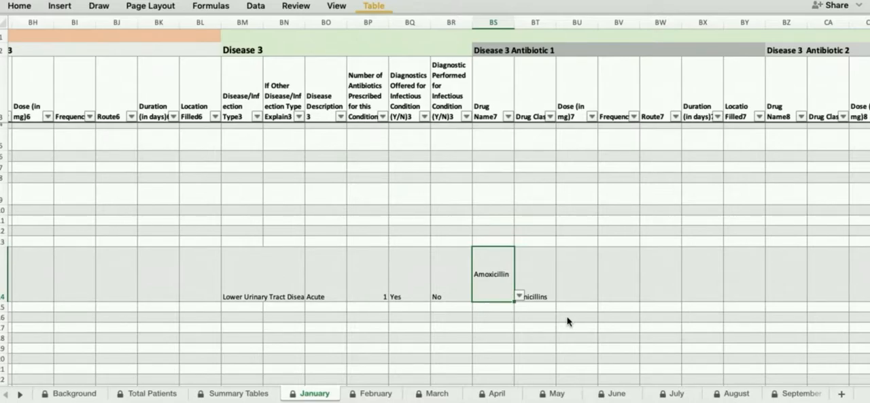
key(Right)
key(Right)
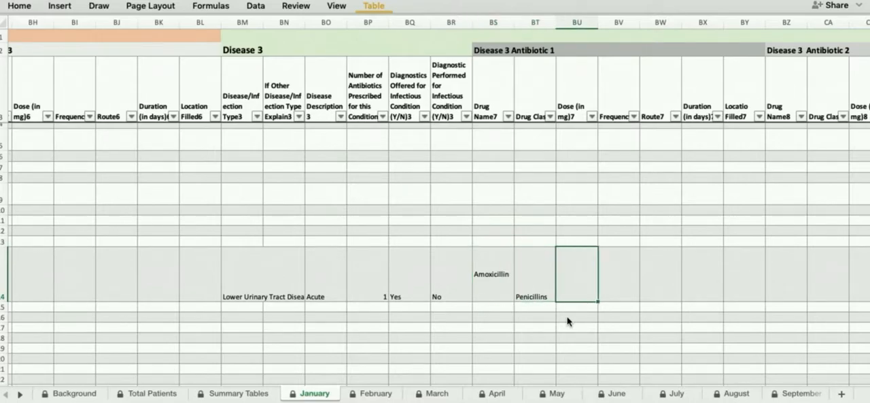
key(Tab)
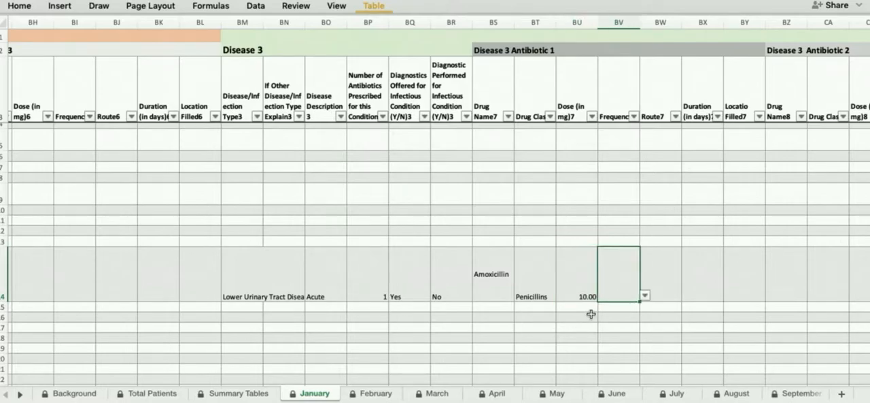
Step: Set the frequency of the row 14 Amoxicillin prescription to BID and its route to PO
click(644, 296)
click(616, 320)
click(666, 278)
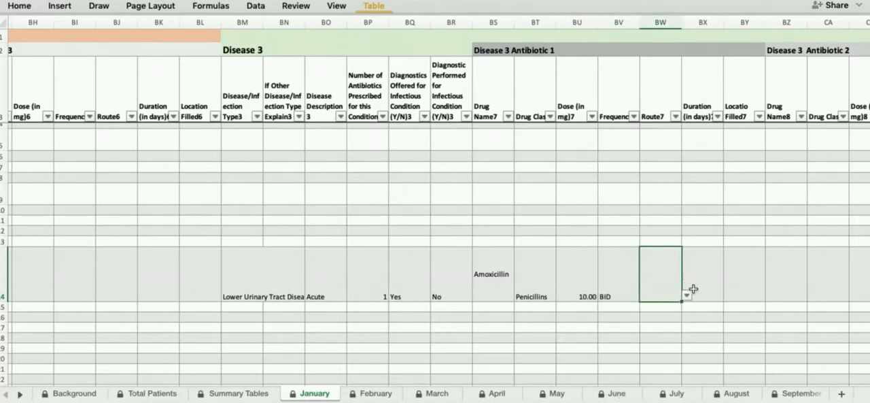
click(687, 295)
click(658, 333)
Step: Set the Amoxicillin duration to 5 days and the location filled to External Pharmacy in row 14
click(712, 278)
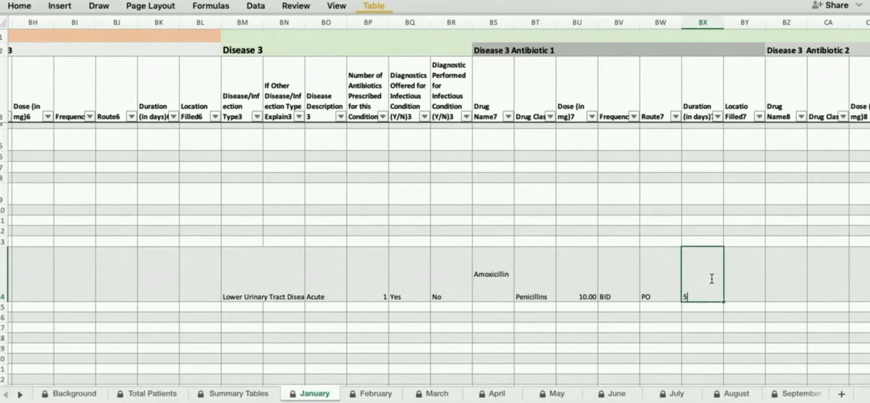
key(Tab)
click(771, 295)
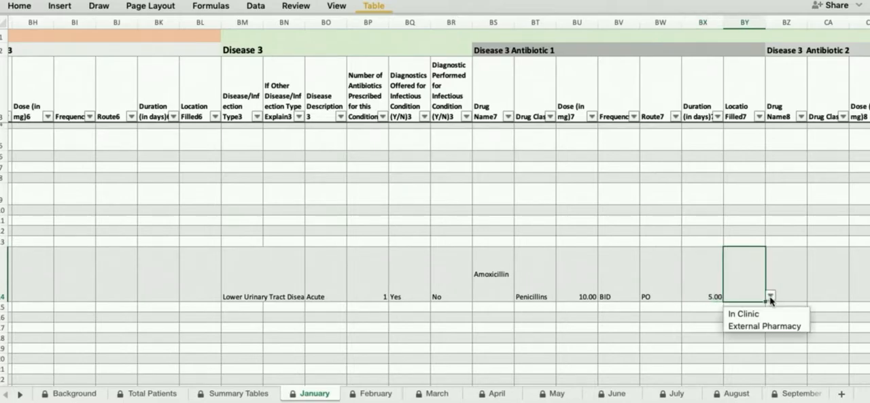
click(763, 326)
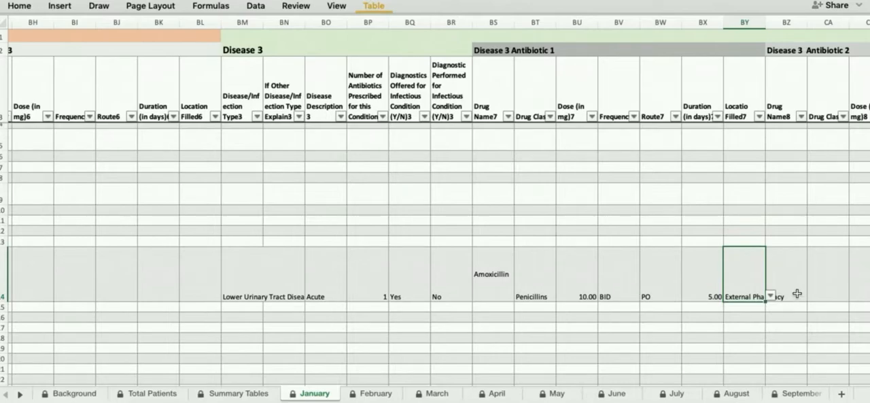
Step: Look over the remaining Disease 3 columns on the January sheet and the February, March and September to December sheets
scroll(824, 279, right, 6)
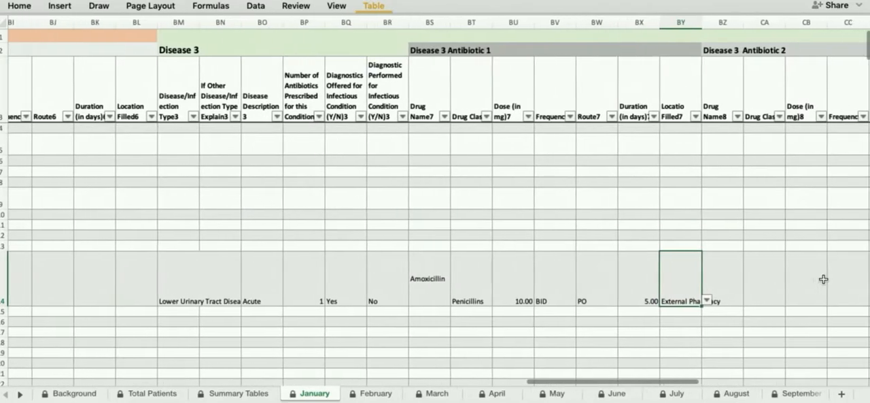
scroll(823, 279, right, 5)
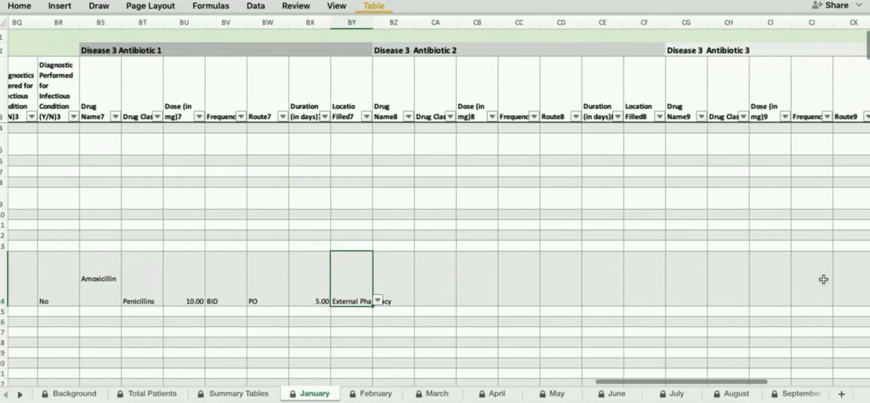
scroll(823, 279, right, 3)
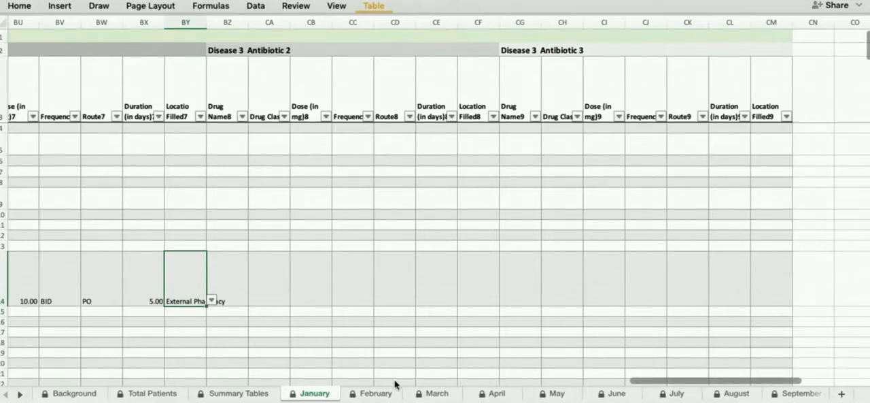
click(373, 395)
scroll(411, 344, up, 3)
scroll(411, 345, right, 5)
scroll(410, 345, right, 3)
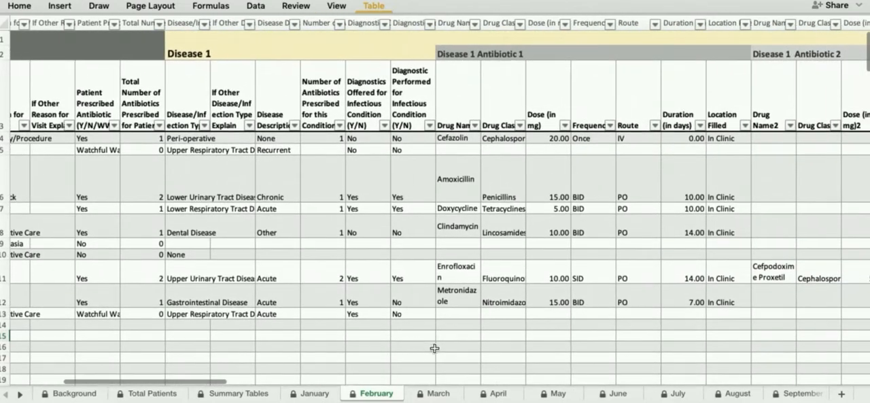
click(424, 395)
scroll(488, 323, up, 3)
scroll(487, 323, right, 5)
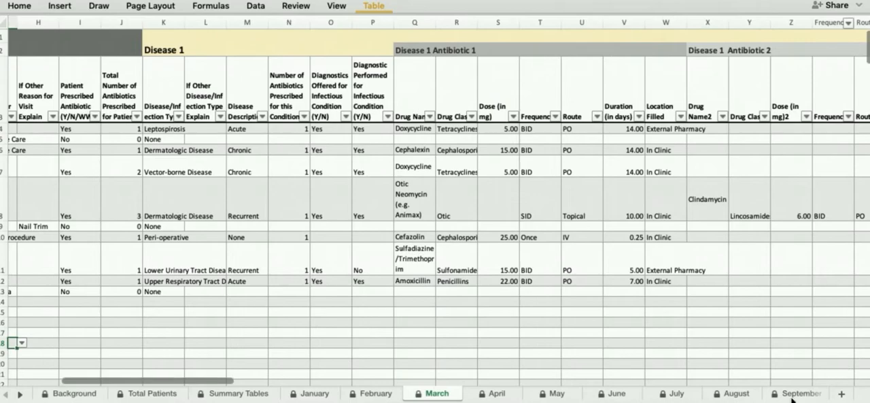
click(794, 395)
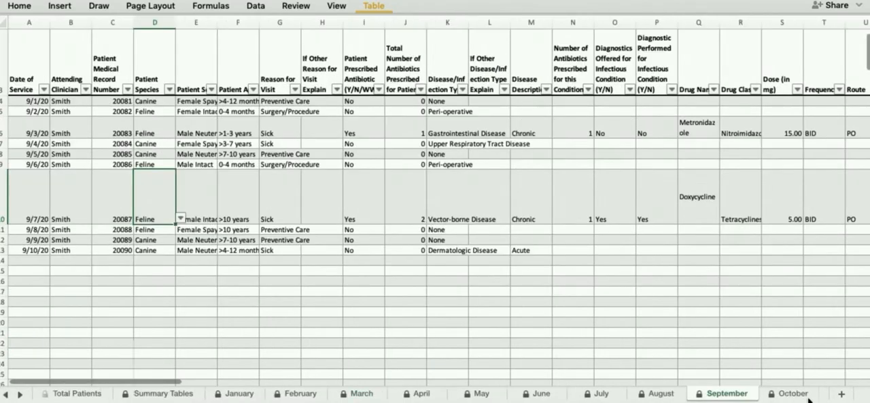
click(793, 397)
click(828, 394)
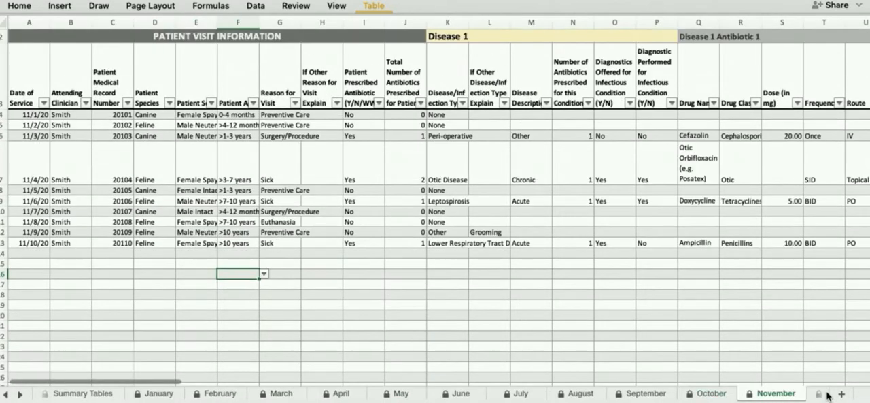
click(821, 396)
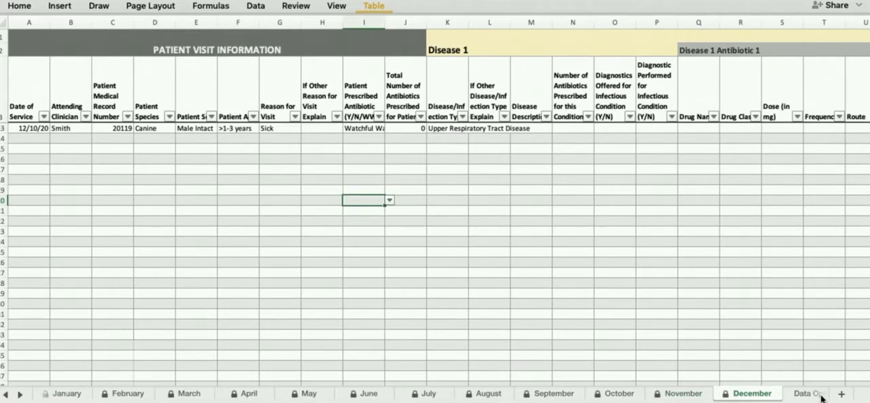
Step: Review the allowed patient visit, disease and antibiotic entries on the Data Options sheet
click(818, 393)
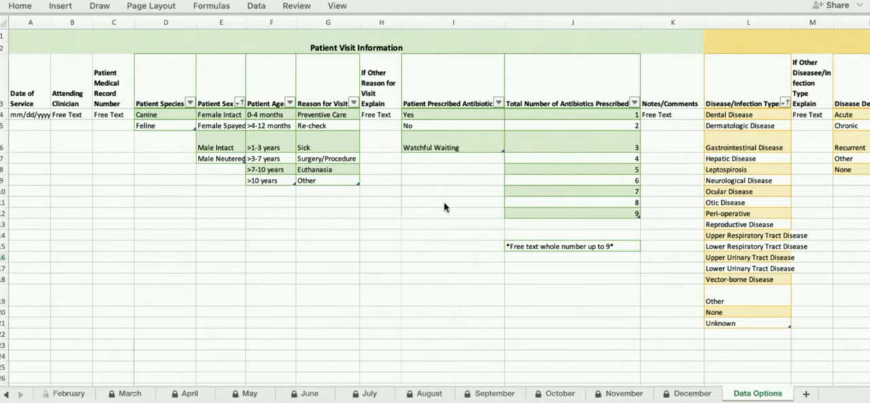
scroll(444, 207, right, 15)
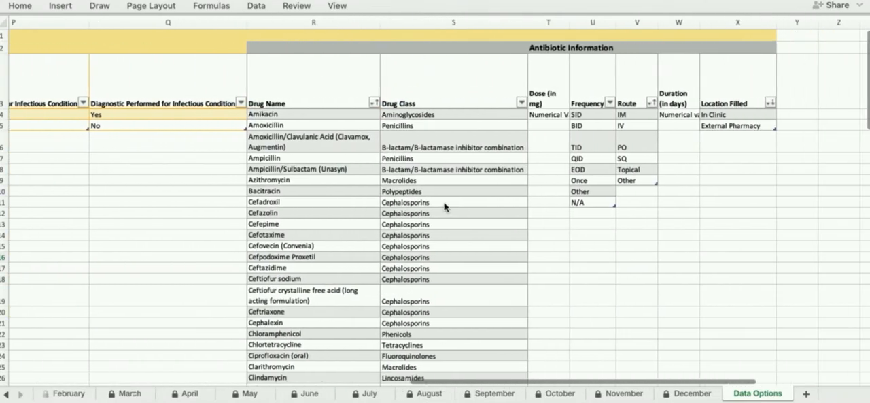
scroll(444, 207, down, 10)
scroll(444, 207, left, 3)
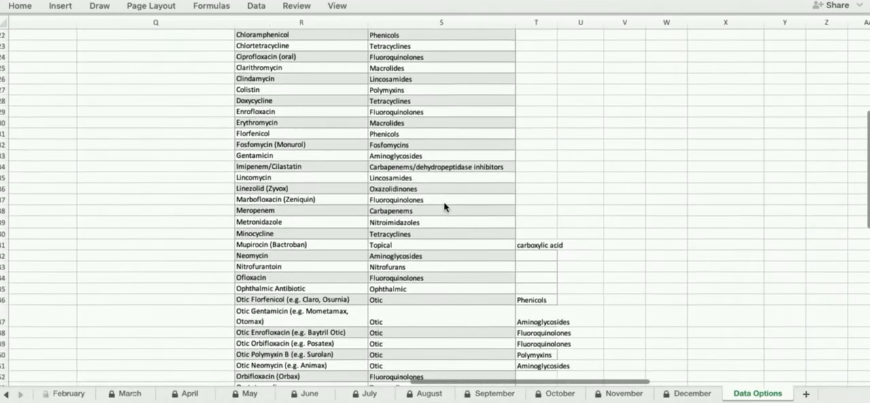
scroll(444, 207, down, 8)
scroll(444, 207, left, 3)
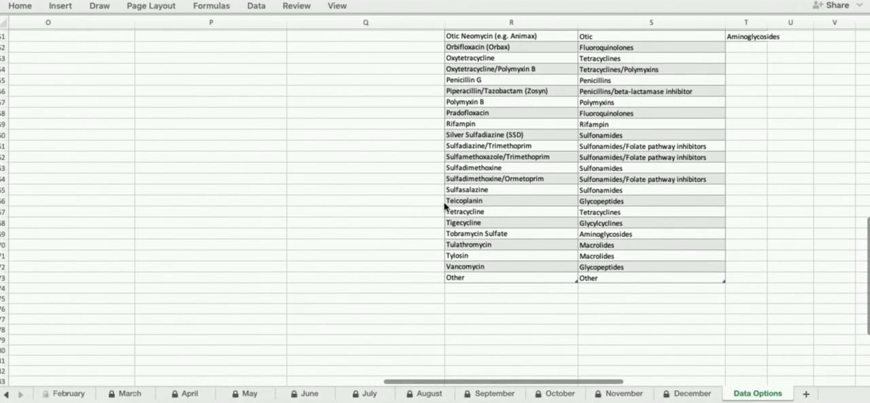
scroll(444, 207, up, 15)
scroll(444, 207, left, 2)
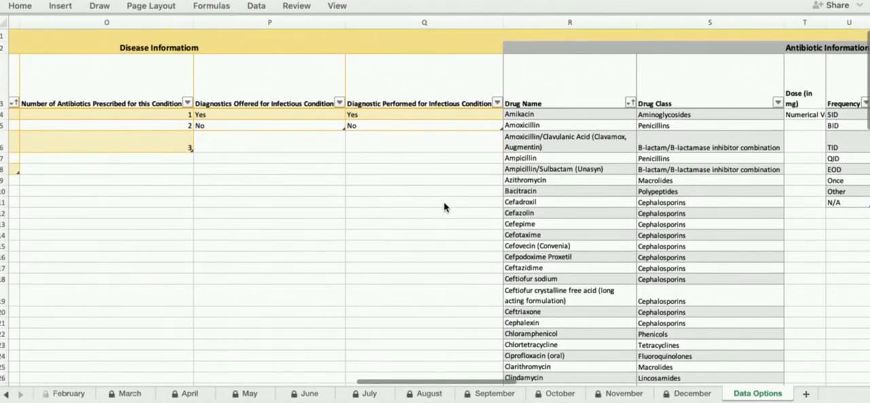
scroll(444, 206, left, 10)
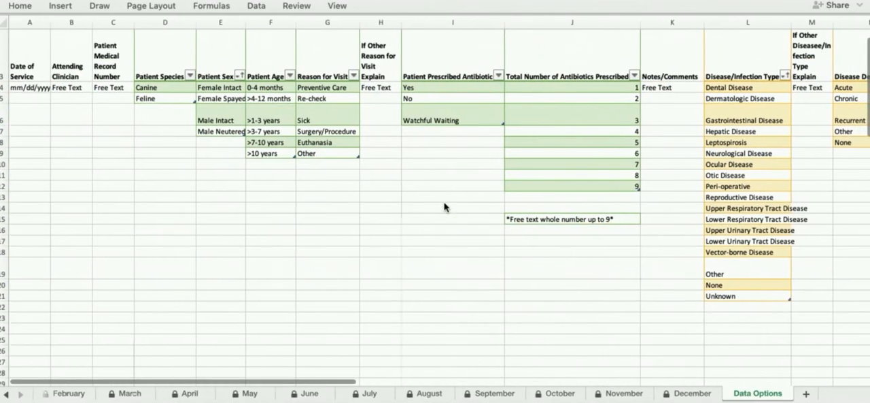